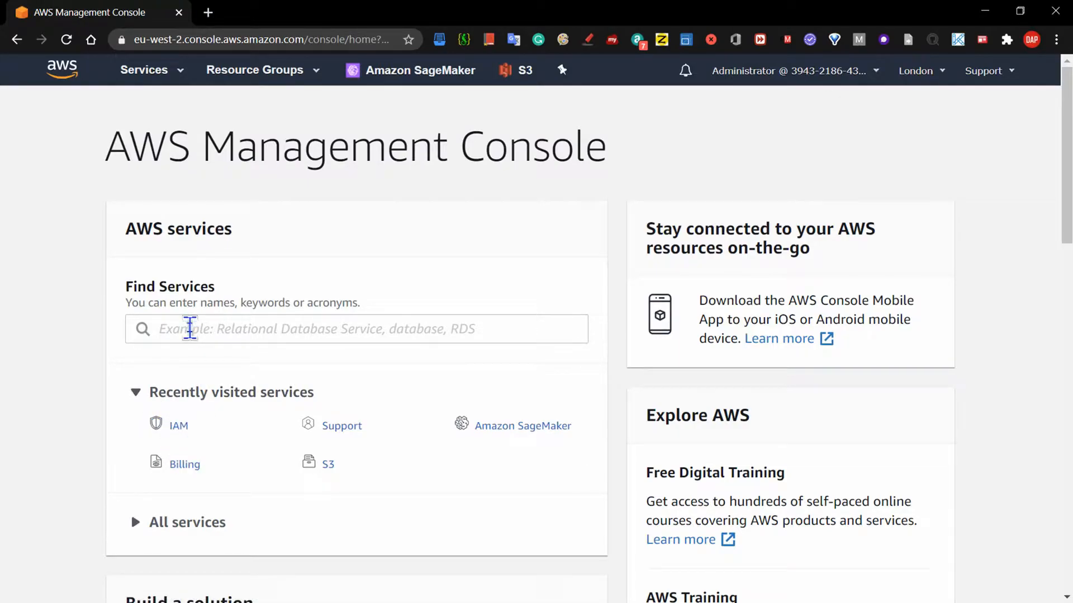
# Search the console services for 'iam' and open the IAM console.
pyautogui.click(202, 329)
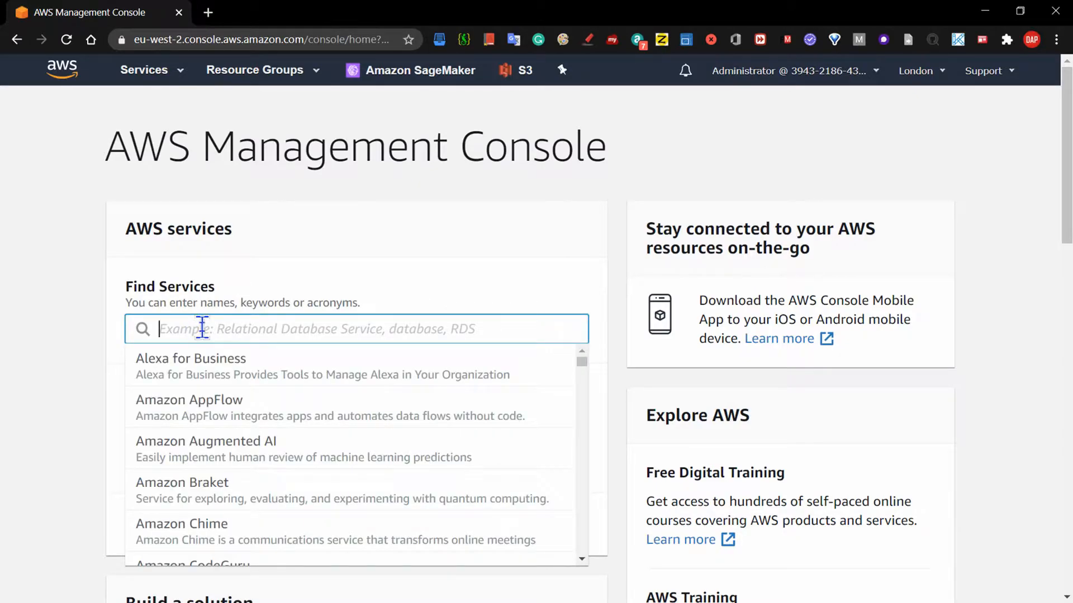
pyautogui.write('iam')
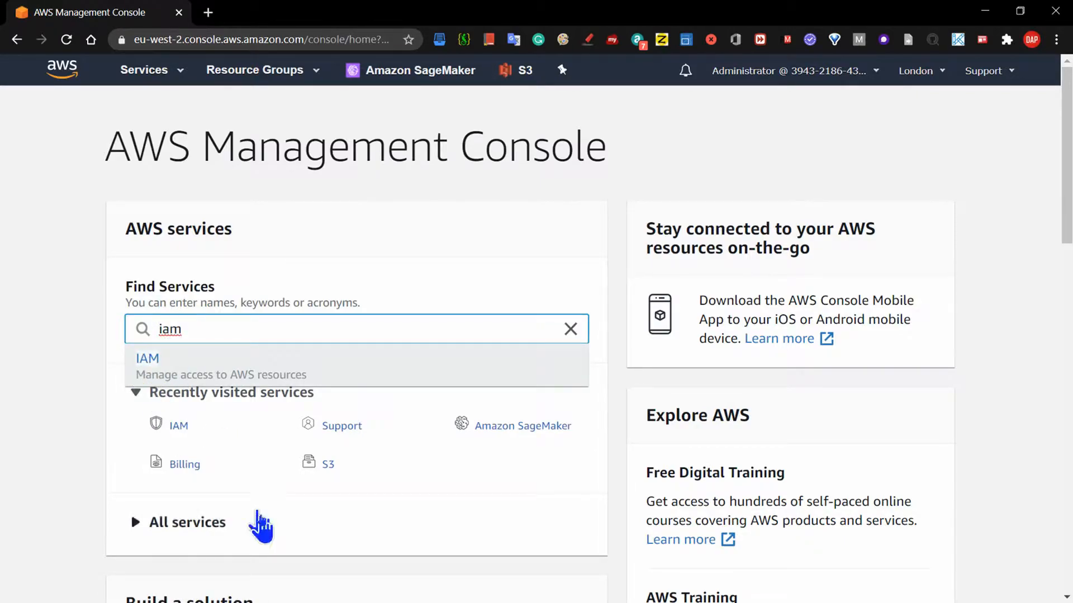
pyautogui.click(180, 427)
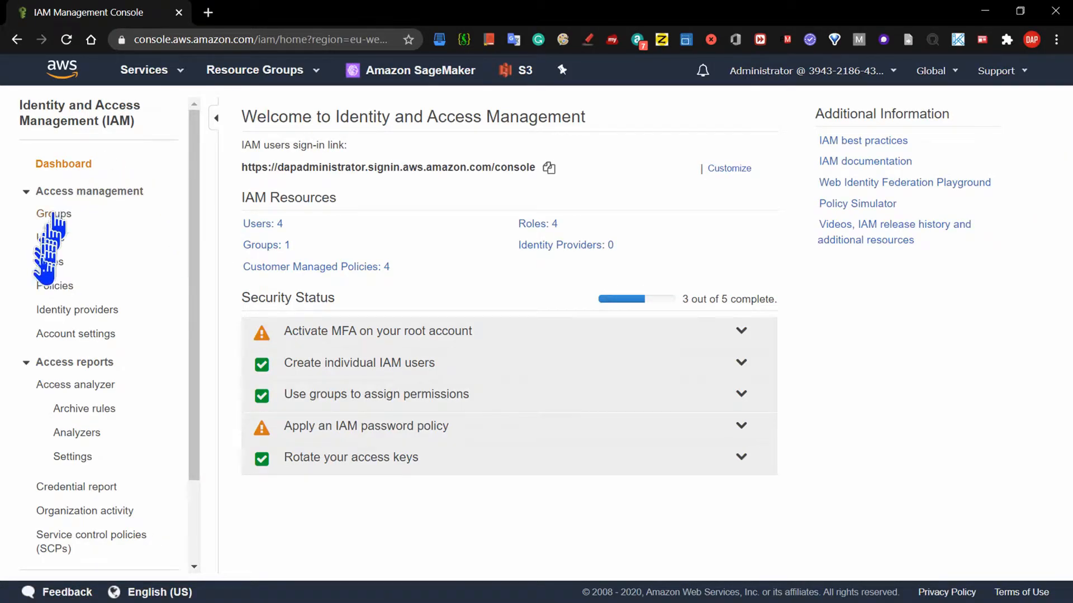
# Go to the IAM Policies list and begin a new policy.
pyautogui.click(61, 286)
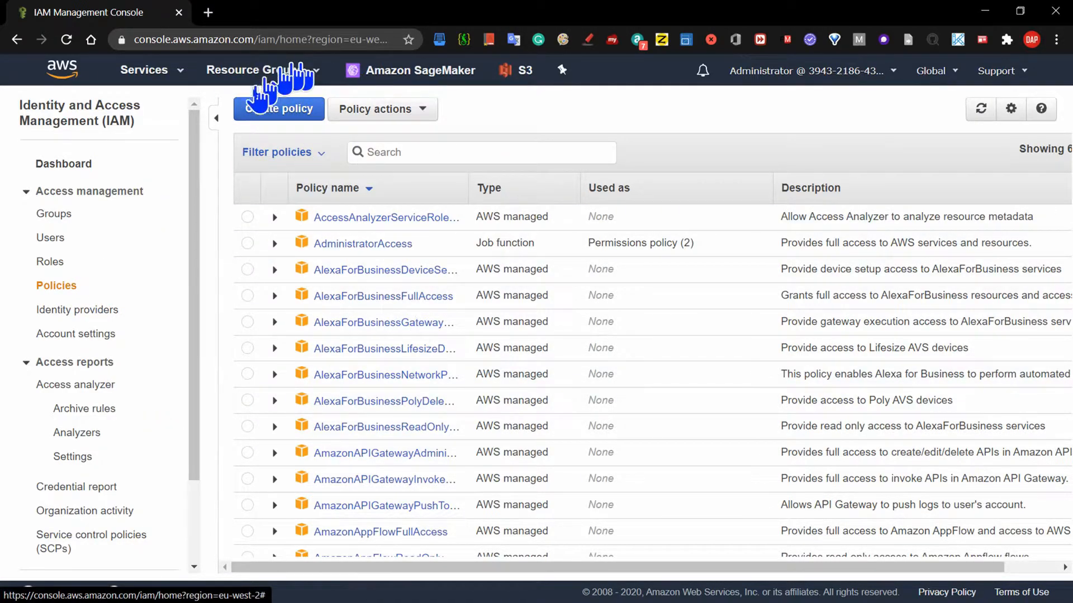
pyautogui.click(280, 116)
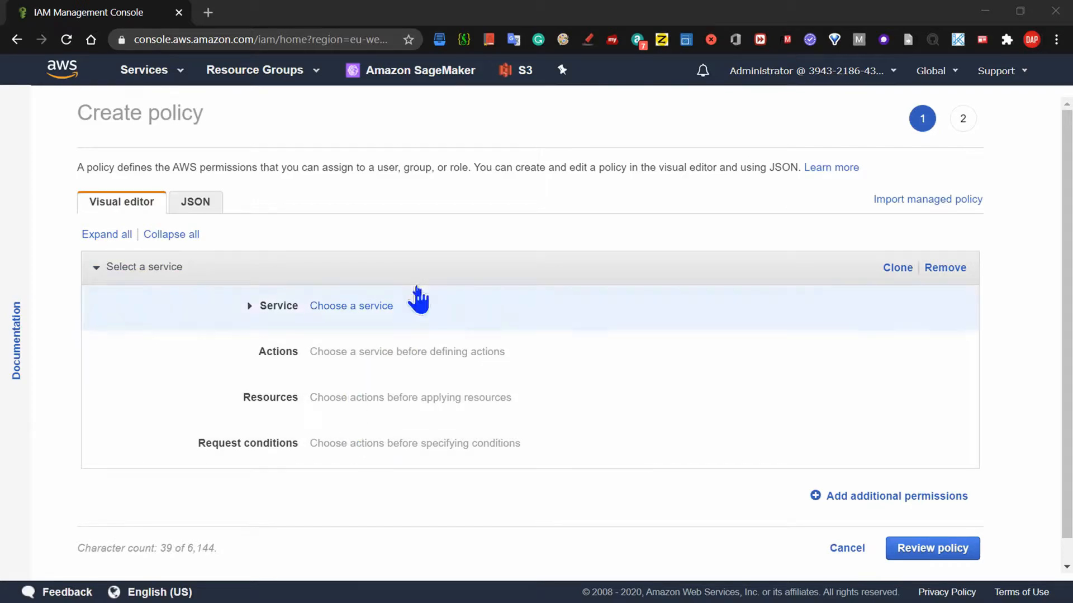
# Switch the new policy to the JSON editor and list managed policies for import.
pyautogui.click(199, 209)
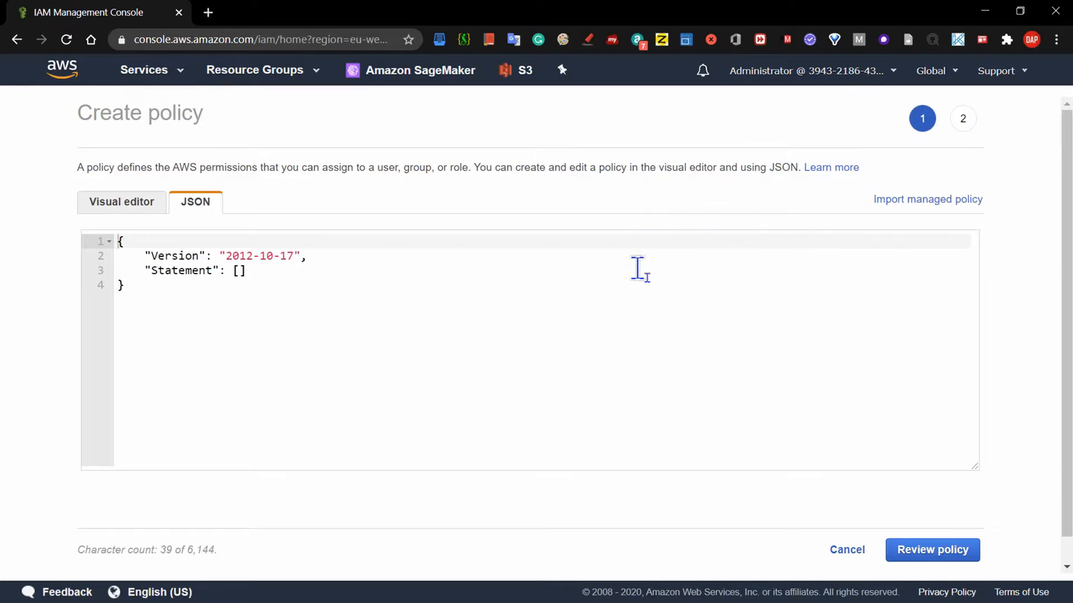
pyautogui.click(916, 201)
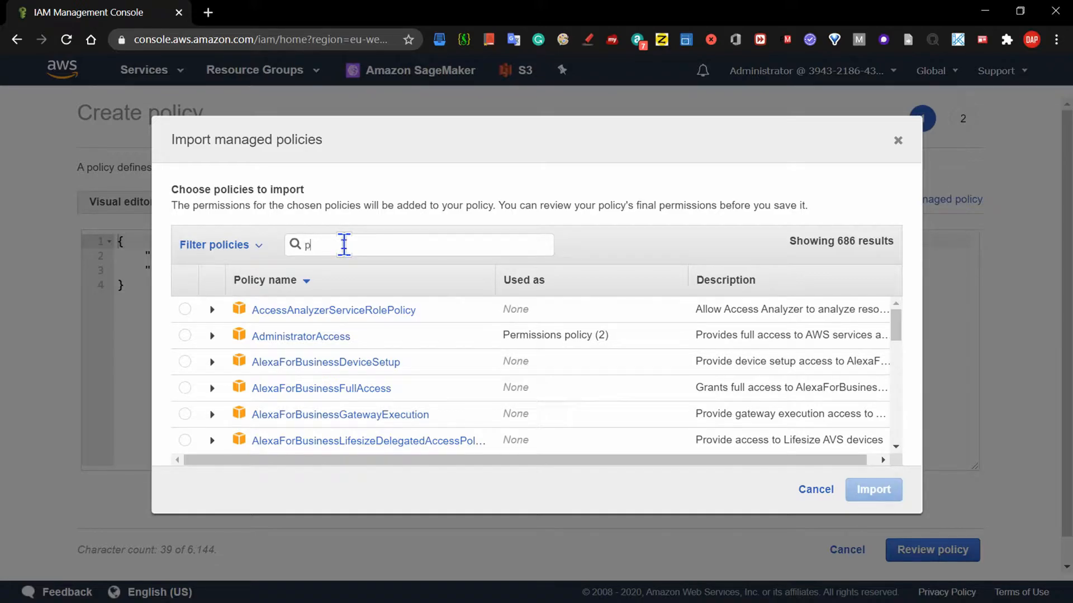
# Import the PowerUserAccess managed policy into the policy JSON.
pyautogui.write('ower')
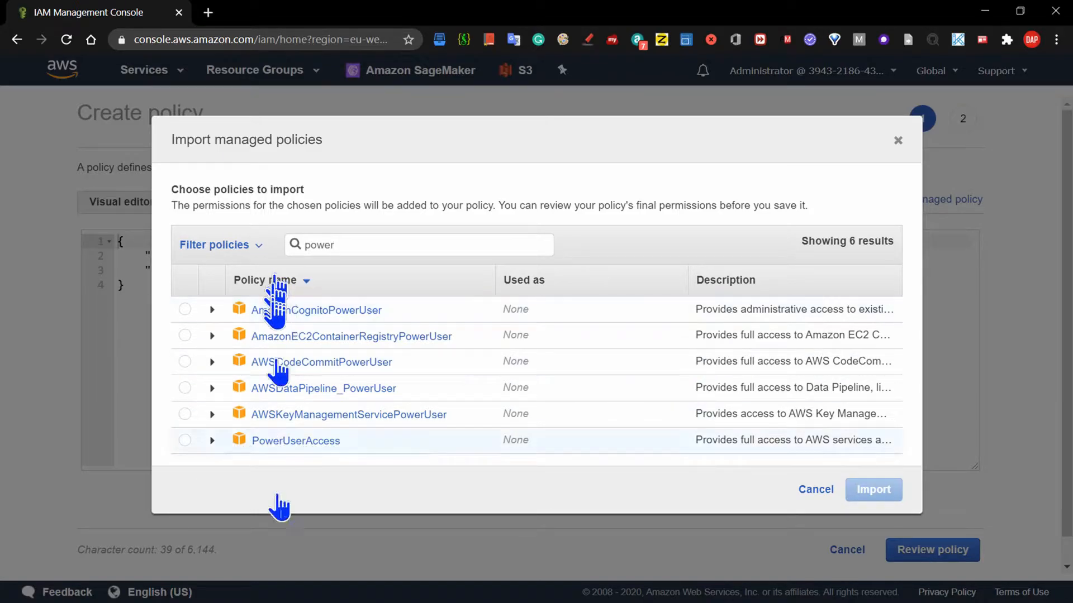
pyautogui.click(185, 441)
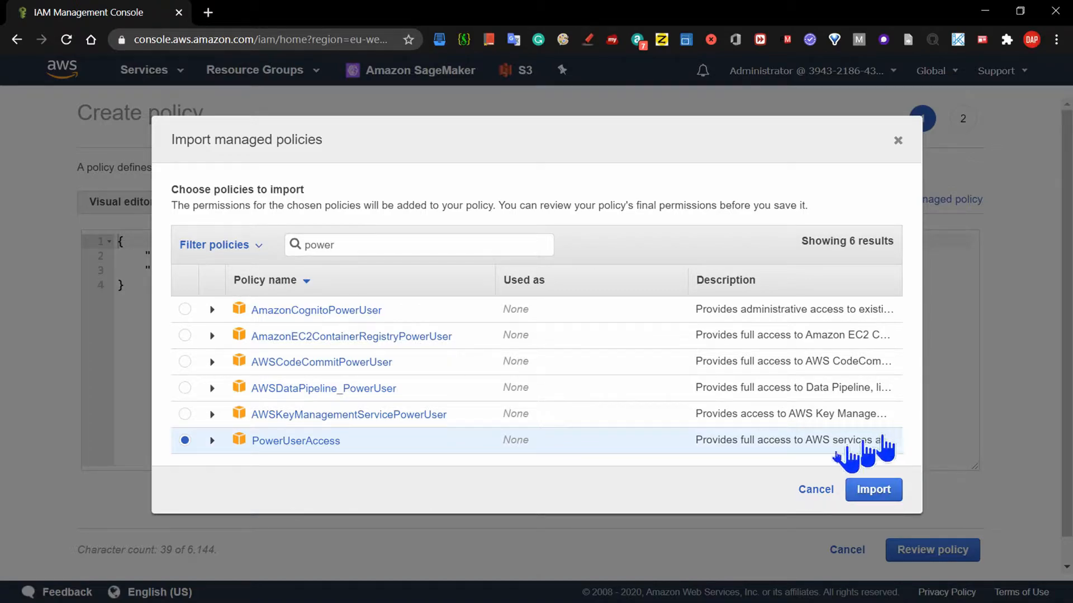
pyautogui.click(871, 492)
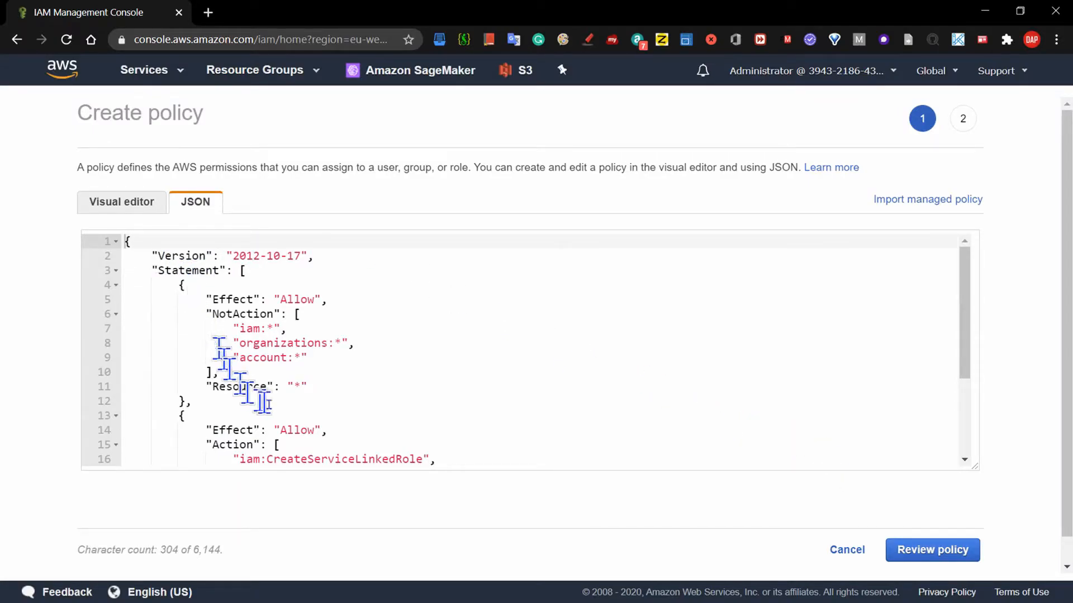
# Inspect the imported PowerUserAccess JSON, then proceed to the Review policy step.
pyautogui.moveTo(971, 296); pyautogui.dragTo(961, 276)
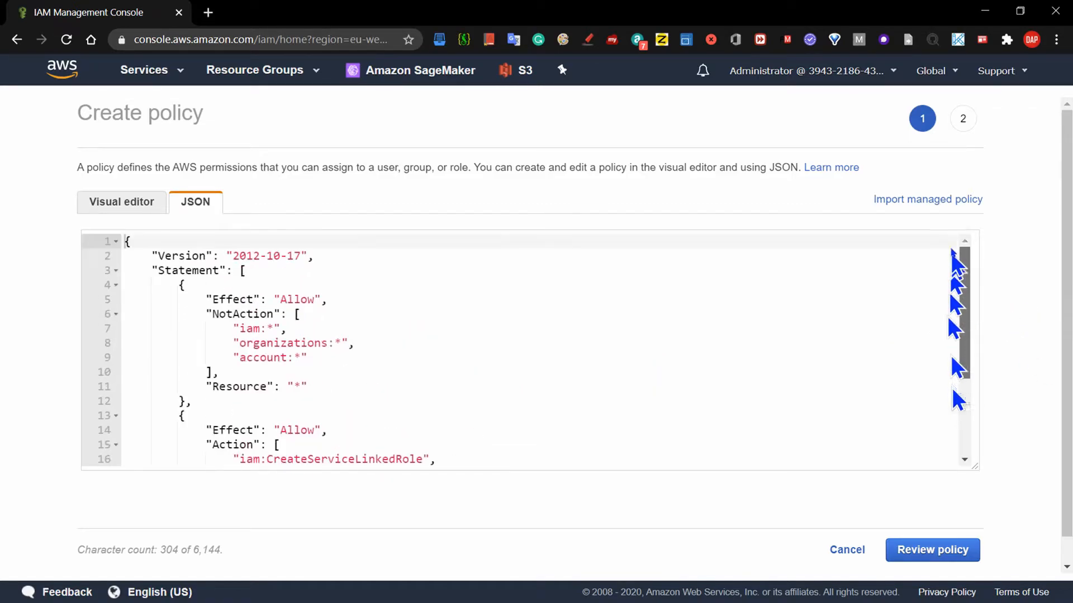
pyautogui.moveTo(125, 241); pyautogui.dragTo(281, 529)
pyautogui.click(381, 431)
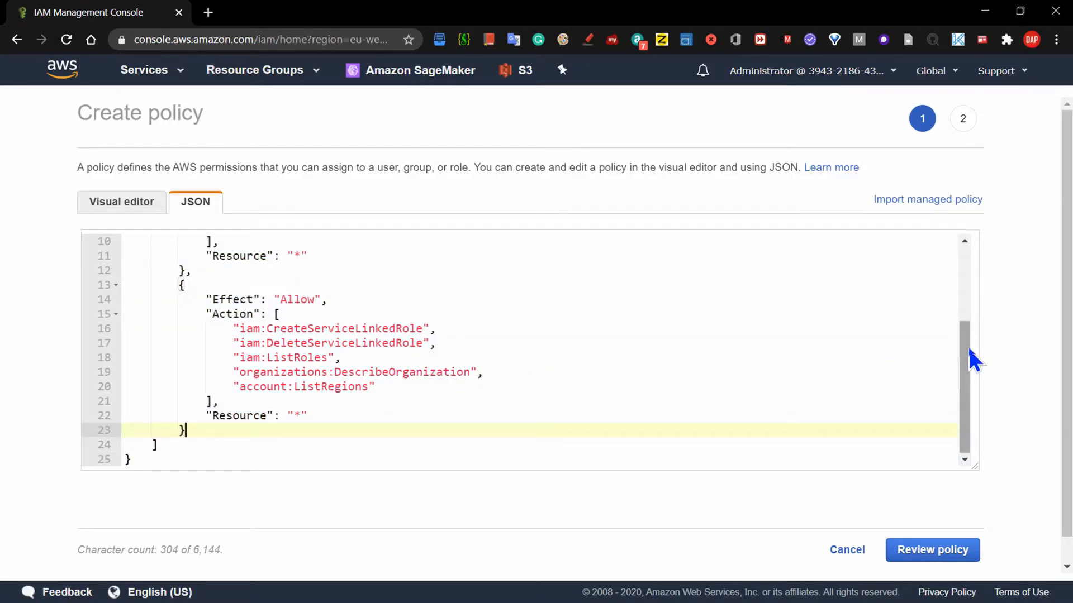
pyautogui.moveTo(968, 348); pyautogui.dragTo(939, 253)
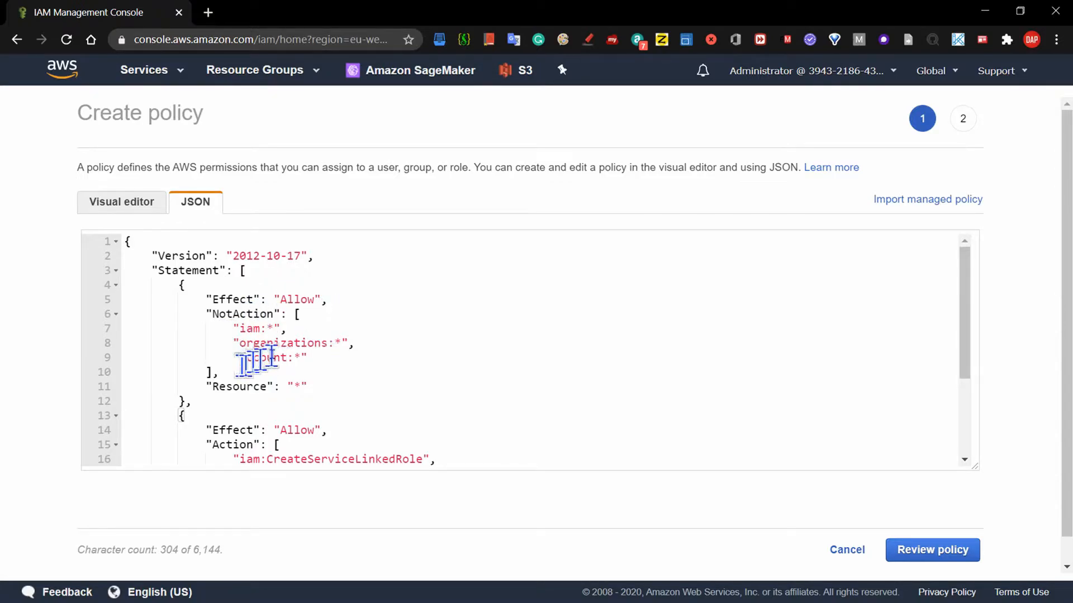
pyautogui.moveTo(965, 312); pyautogui.dragTo(965, 354)
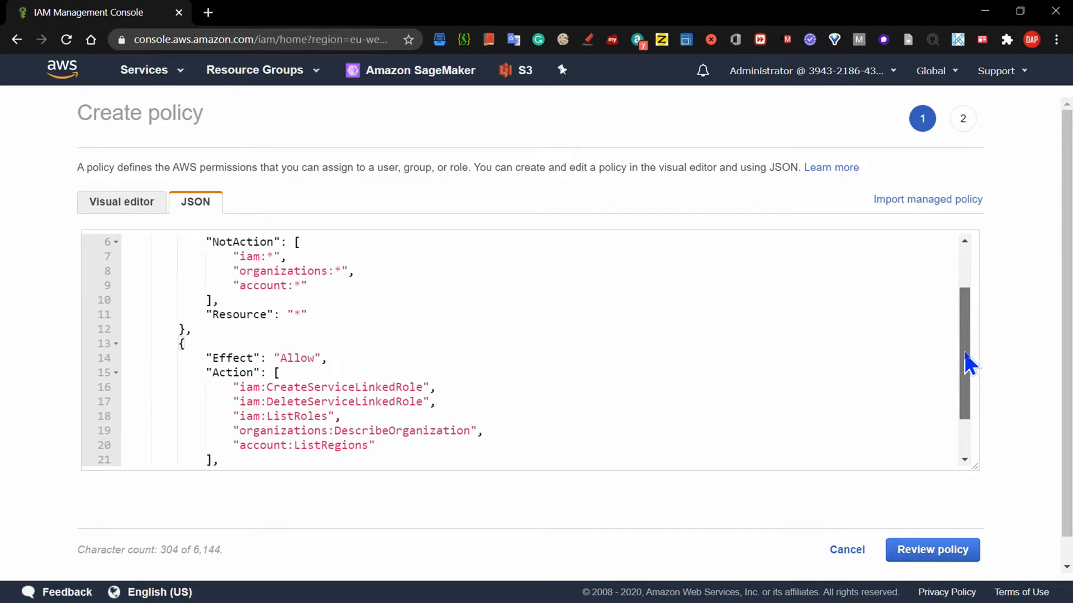
pyautogui.moveTo(964, 352); pyautogui.dragTo(965, 402)
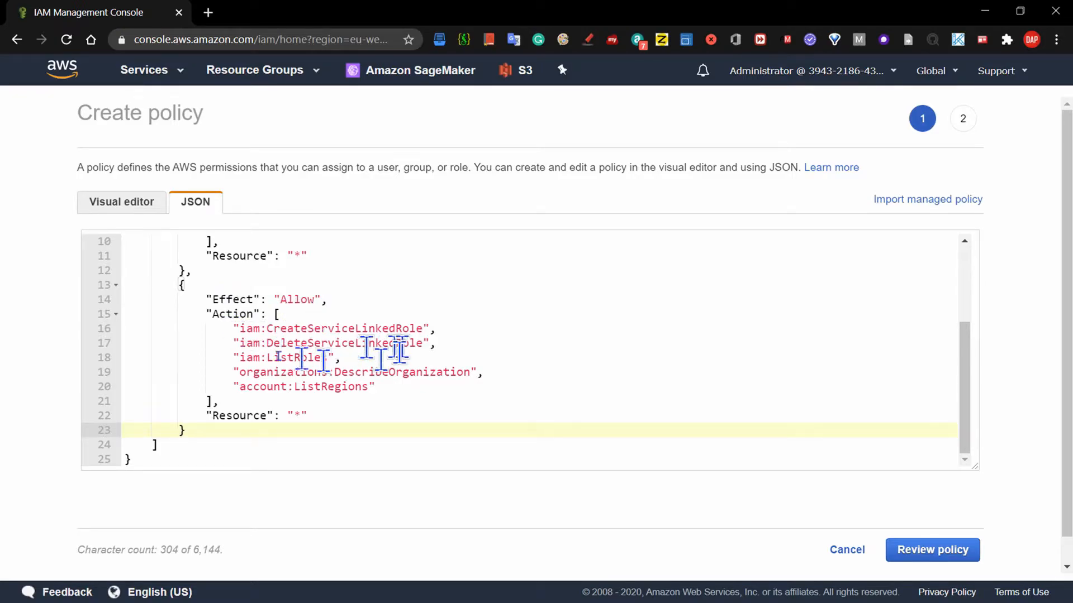
pyautogui.moveTo(967, 376); pyautogui.dragTo(961, 274)
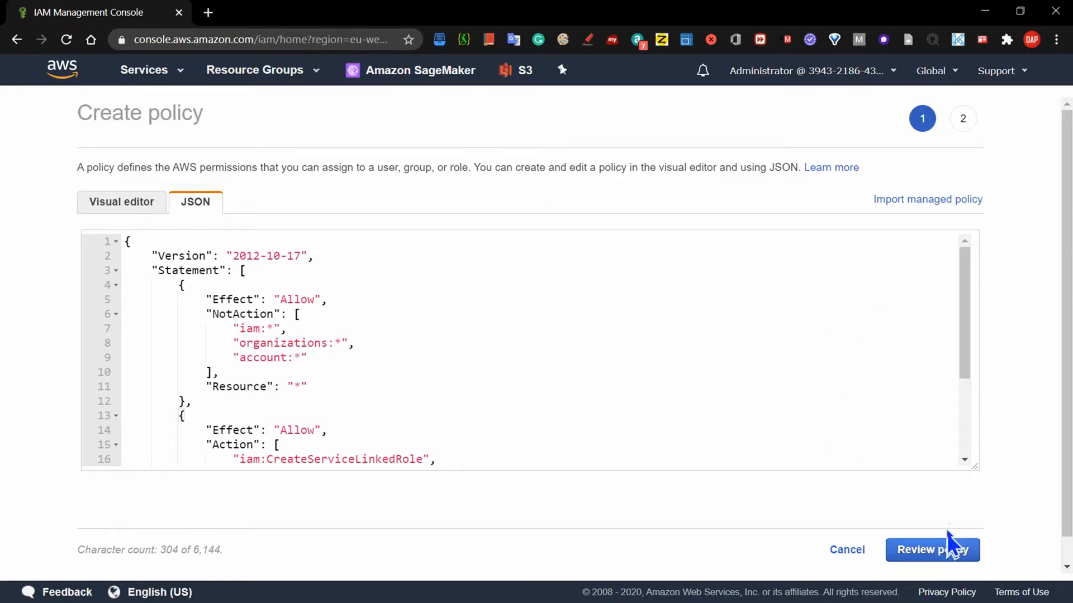
pyautogui.click(931, 550)
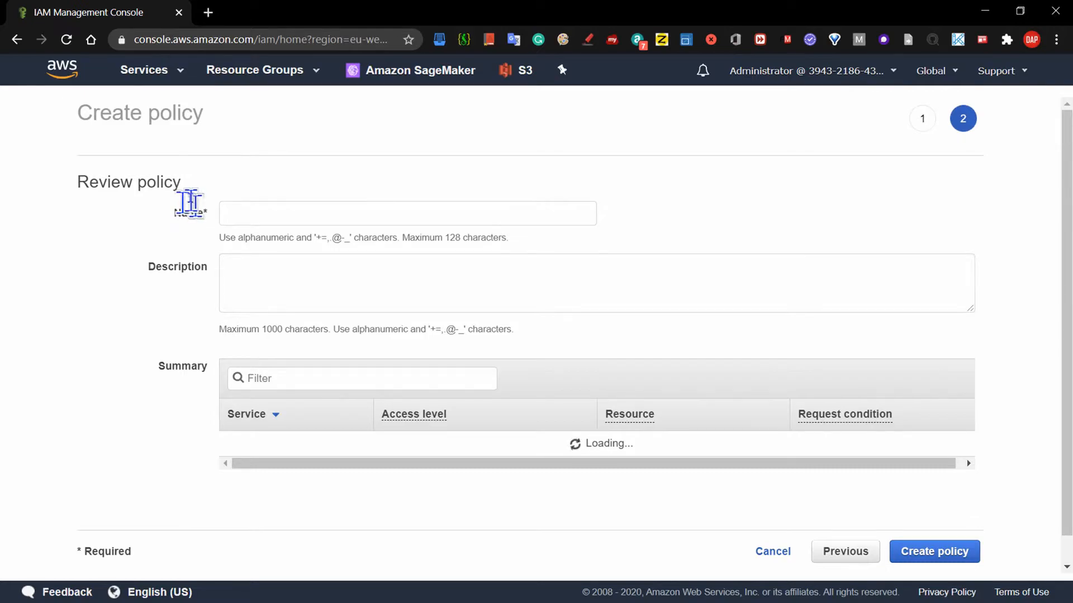
# Enter PowerUserExampleCorp as the policy name.
pyautogui.click(241, 212)
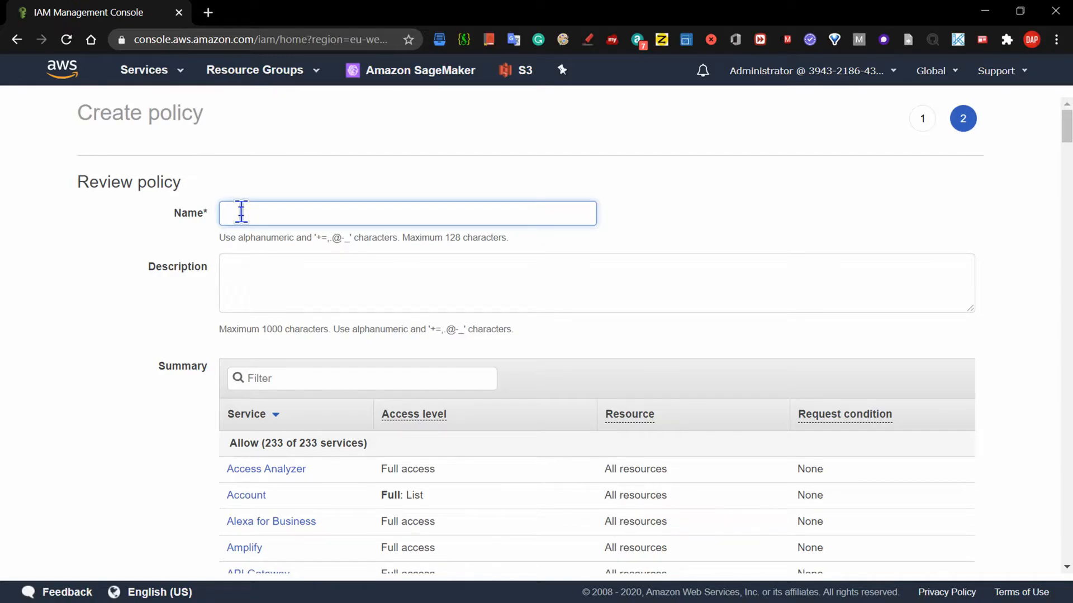
pyautogui.write('PowerUserExampleCorp')
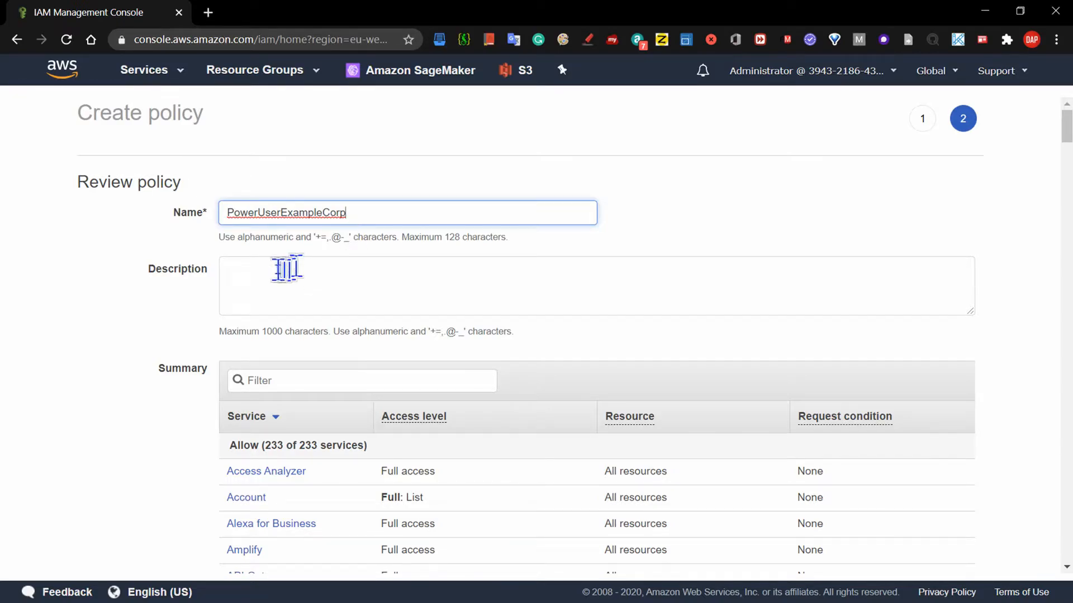
# Enter the description 'Allows full access to all services except those for user management'.
pyautogui.click(256, 273)
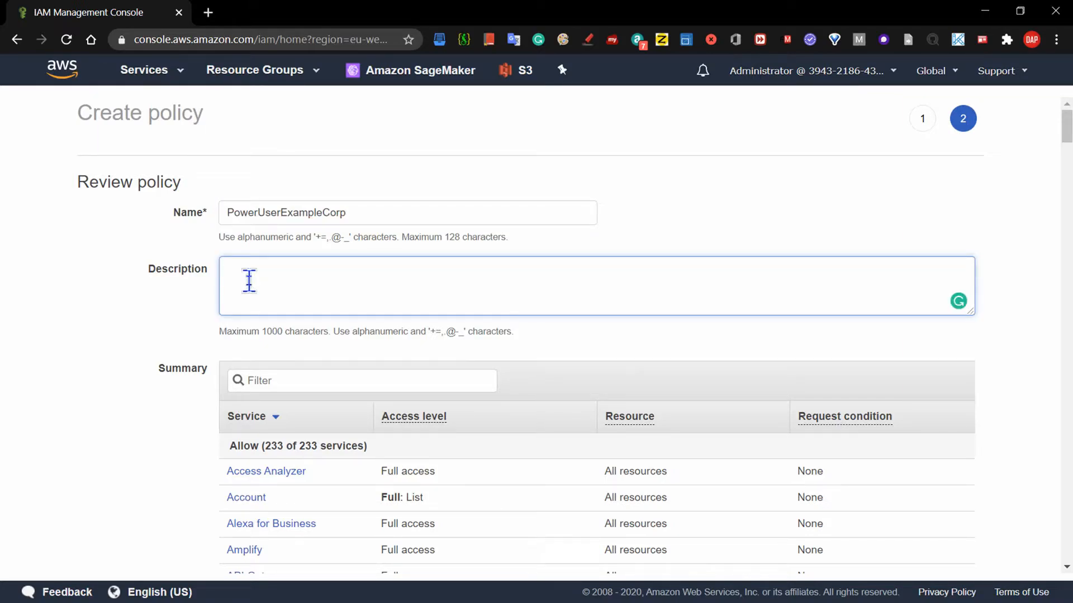
pyautogui.write('A')
pyautogui.write('llow')
pyautogui.write('s full a')
pyautogui.write('ccess')
pyautogui.write(' to all')
pyautogui.write(' ser')
pyautogui.write('n')
pyautogui.write('ices')
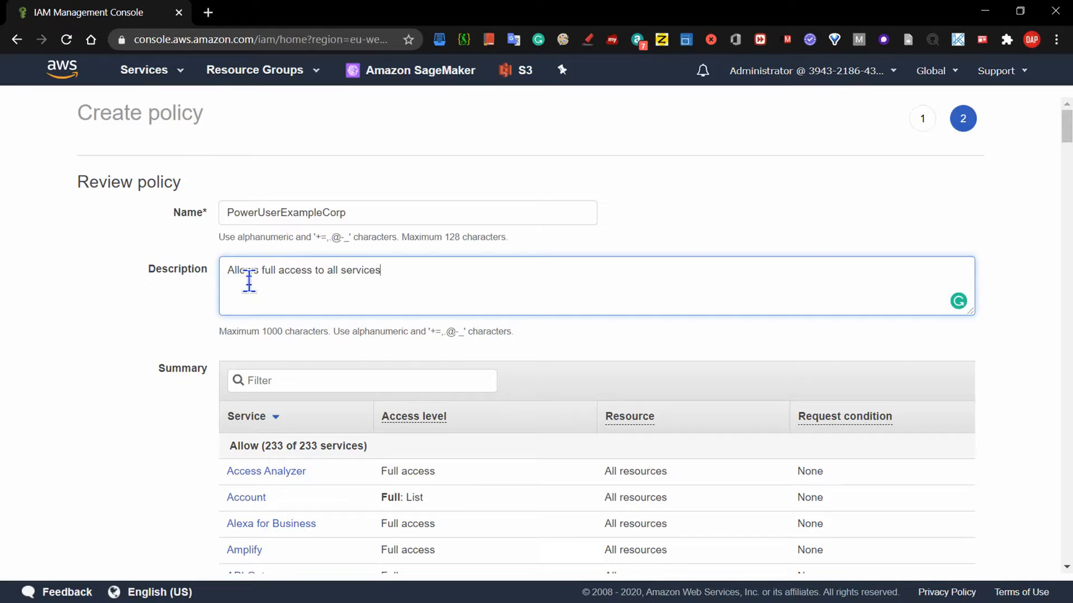
pyautogui.write(' except those for user ma')
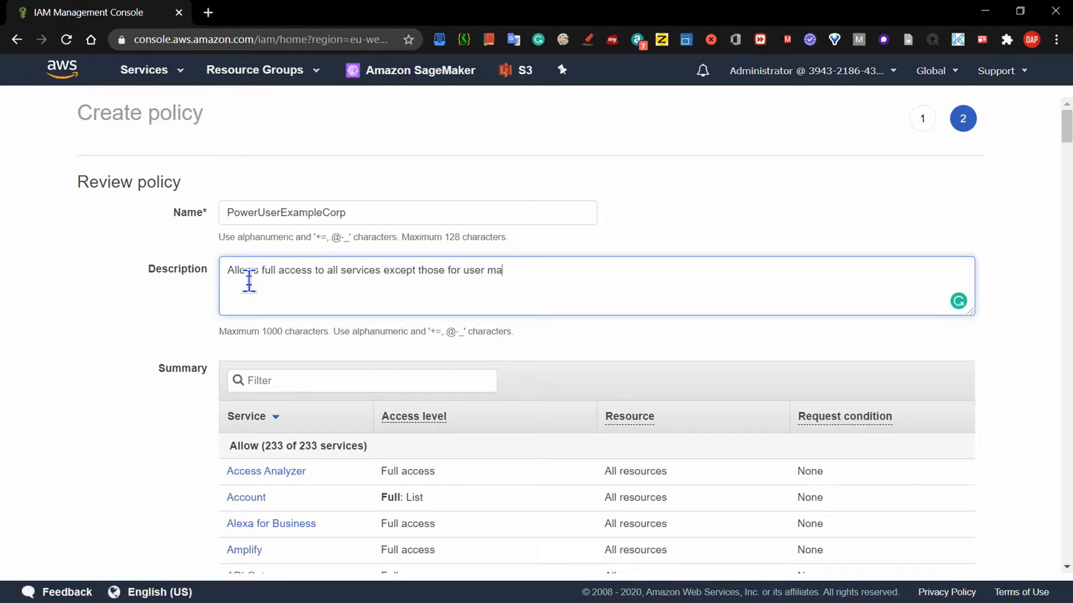
pyautogui.write('nagement')
# Create the PowerUserExampleCorp policy from the bottom of the review page.
pyautogui.moveTo(1068, 132); pyautogui.dragTo(1069, 553)
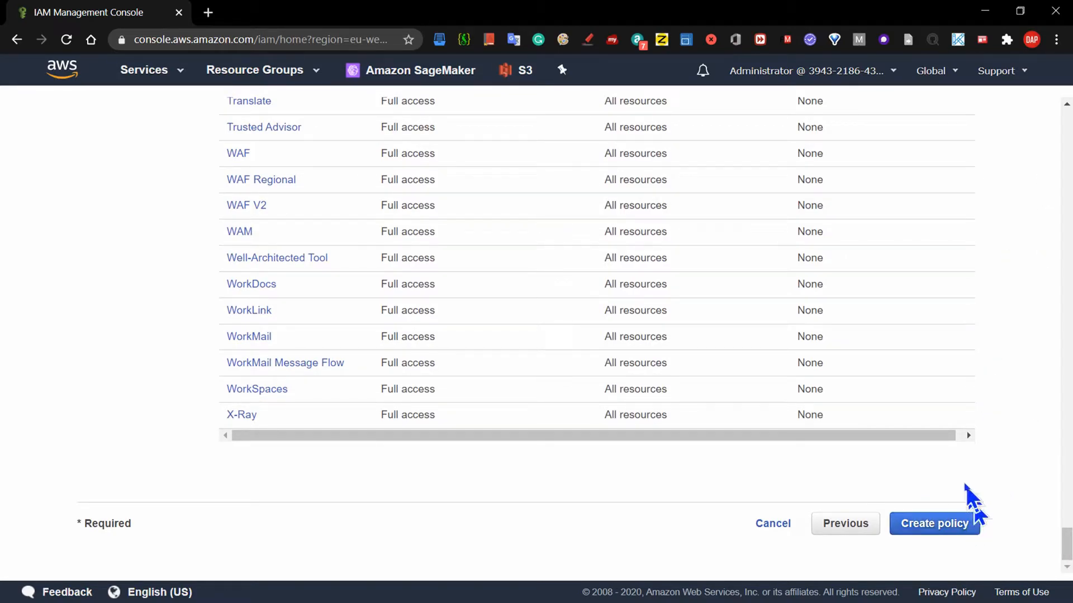
pyautogui.click(951, 528)
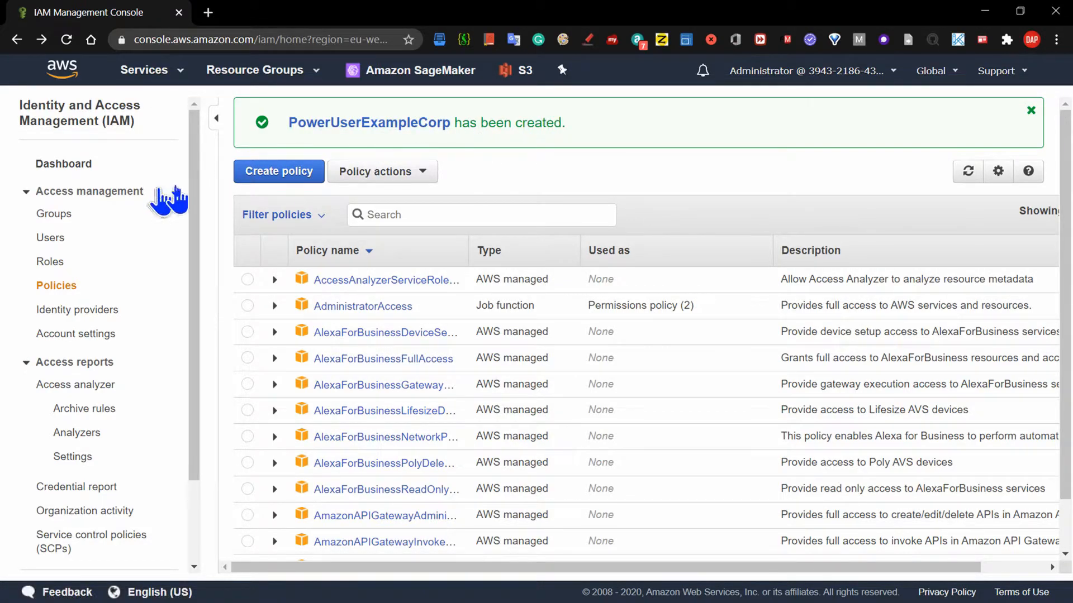
# From Groups, start a new group named PowerUsers and advance to Attach Policy.
pyautogui.click(57, 213)
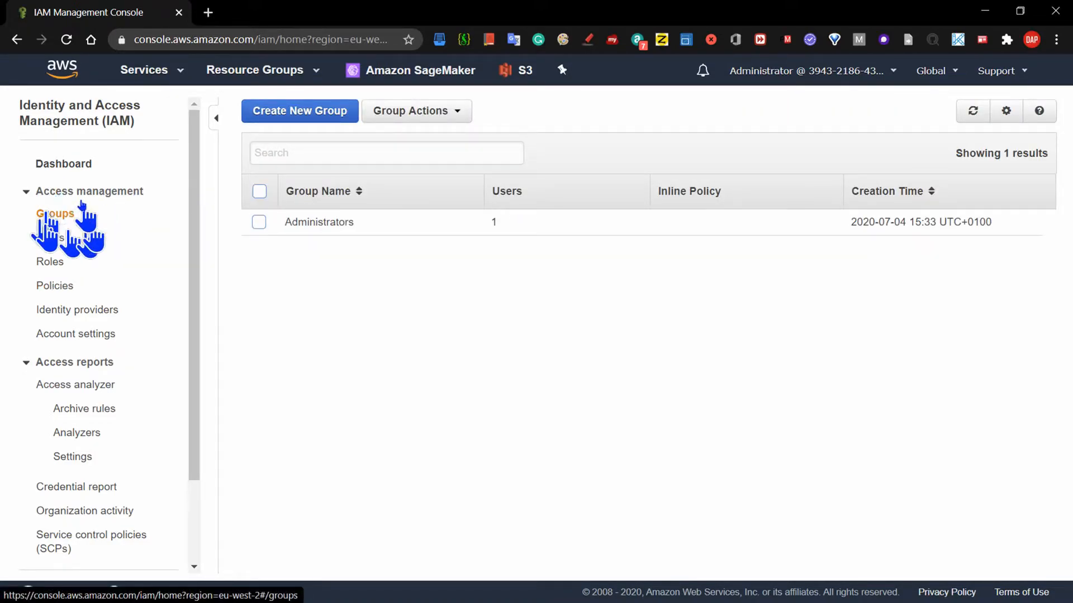
pyautogui.click(312, 114)
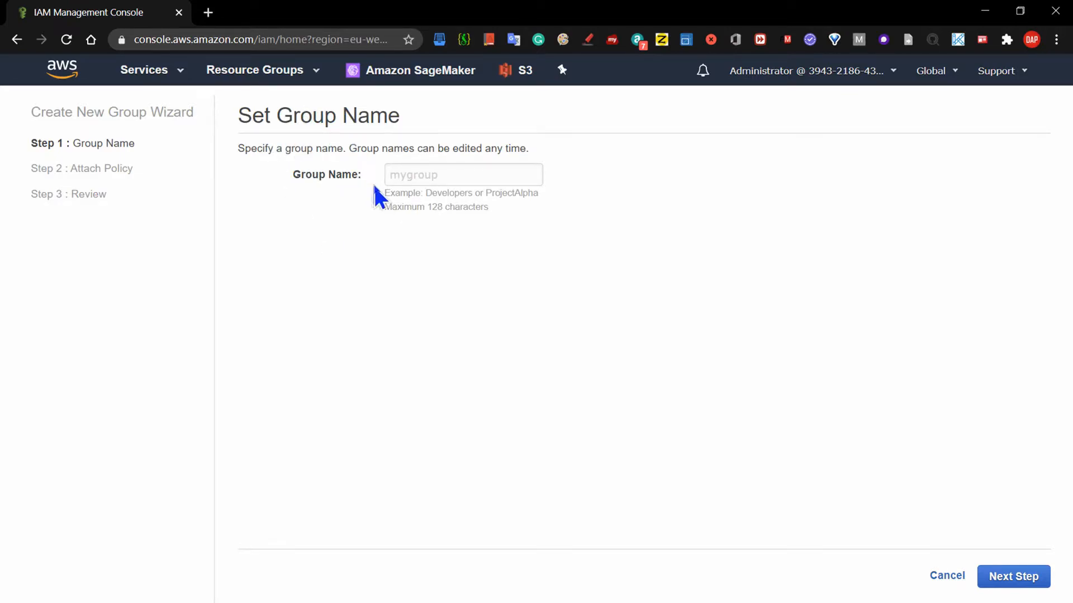
pyautogui.click(405, 175)
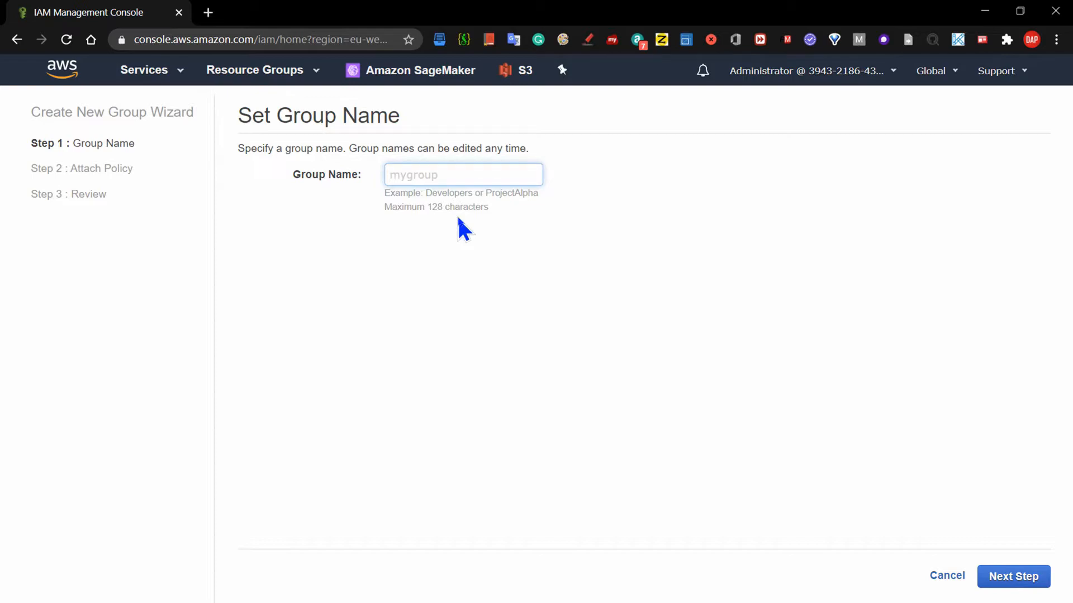
pyautogui.write('Poer')
pyautogui.press('BackSpace')
pyautogui.press('BackSpace')
pyautogui.write('werUsers')
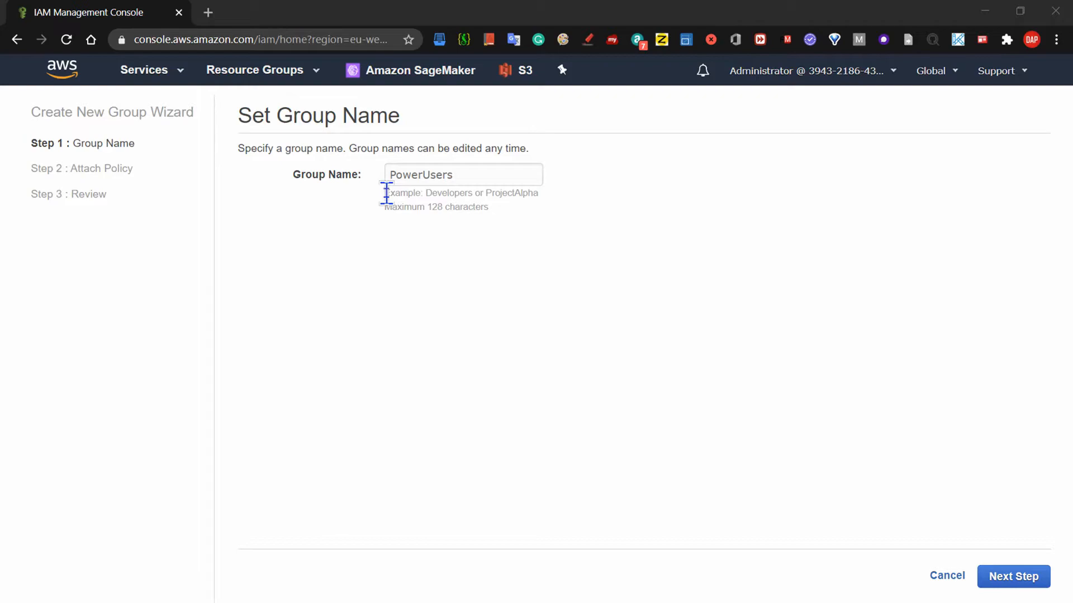
pyautogui.click(1012, 577)
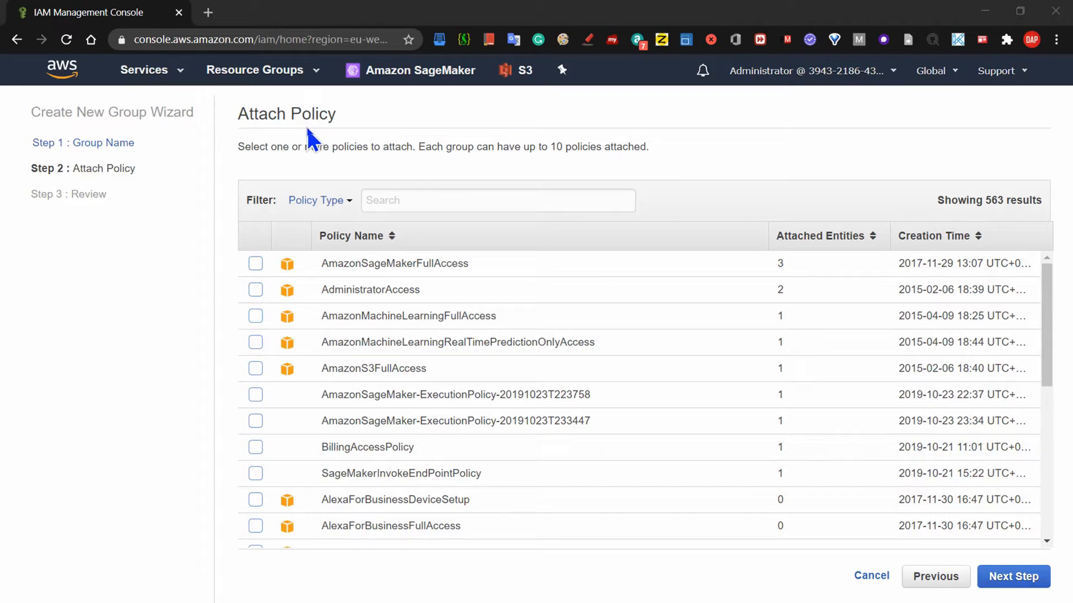
# Filter policies by 'Pow', tick PowerUserExampleCorp, and advance to the group review.
pyautogui.click(386, 200)
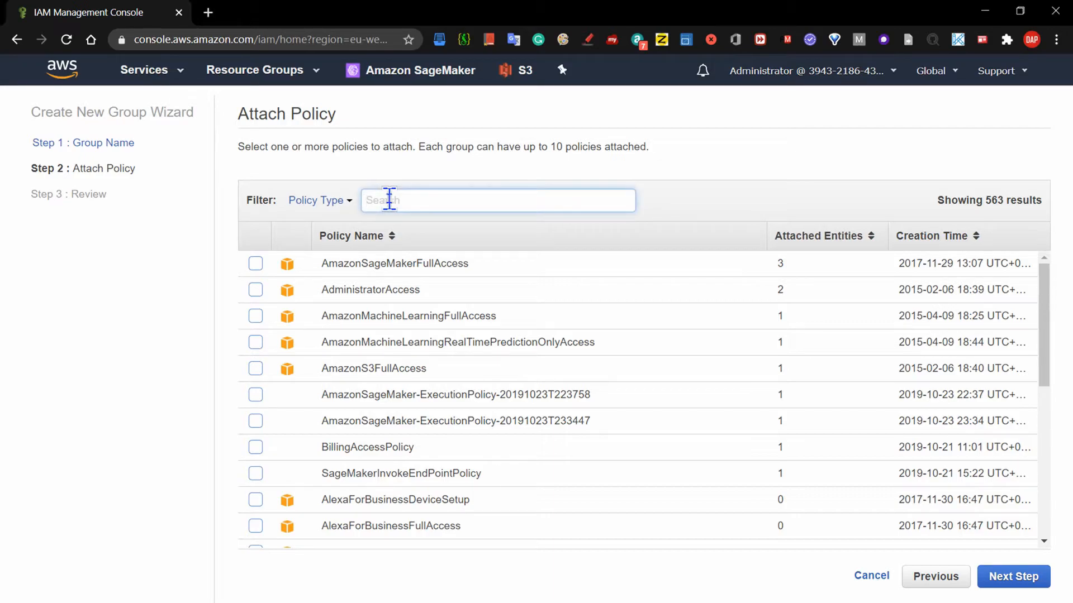
pyautogui.write('Power')
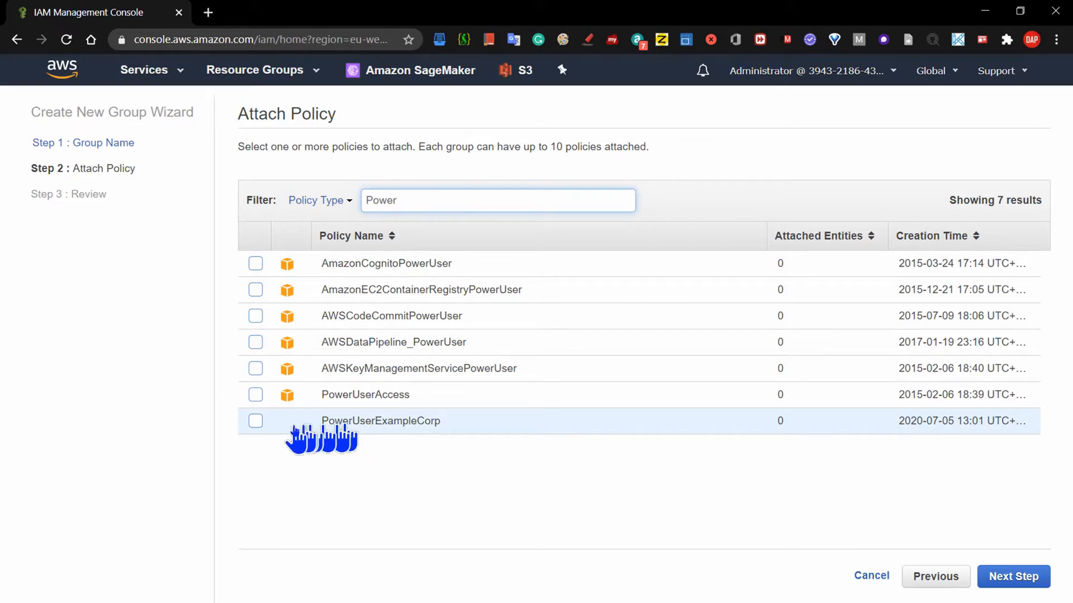
pyautogui.click(255, 421)
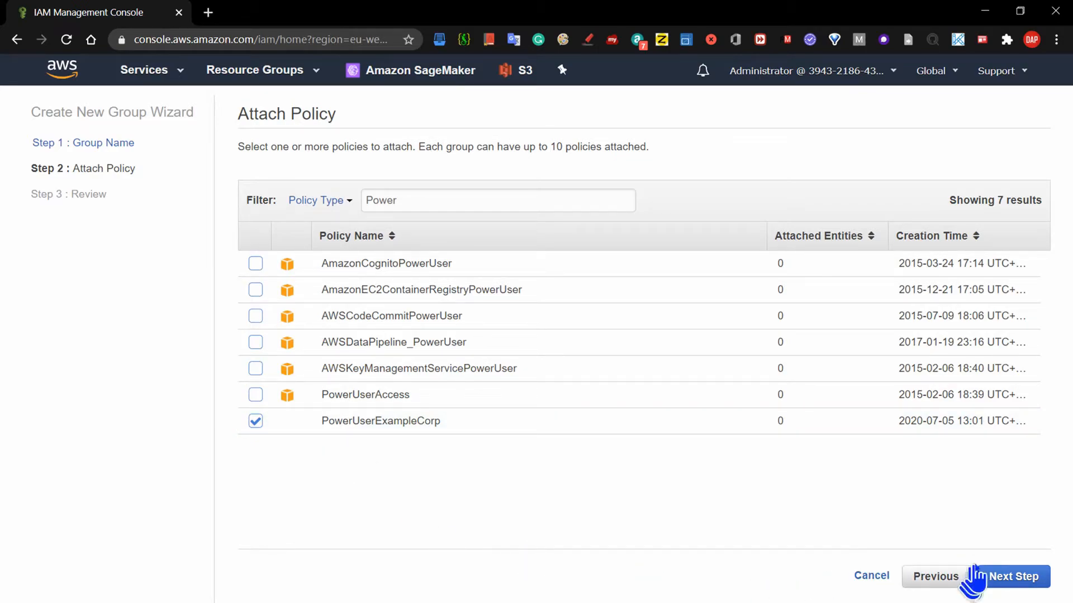
pyautogui.click(1015, 580)
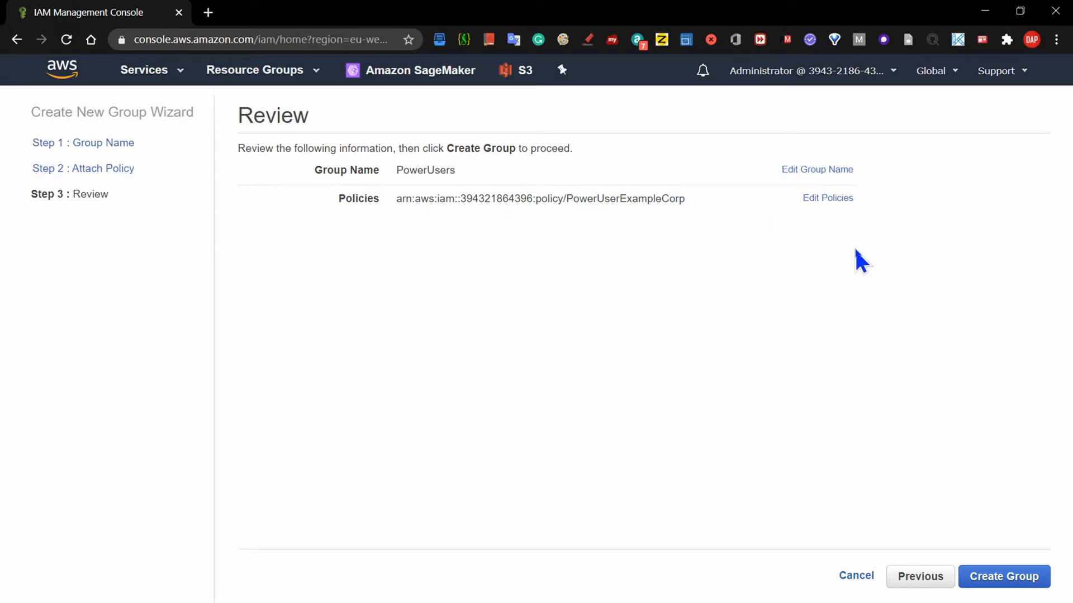
# Create the PowerUsers group with 0 users, then go to the Users list.
pyautogui.click(1005, 577)
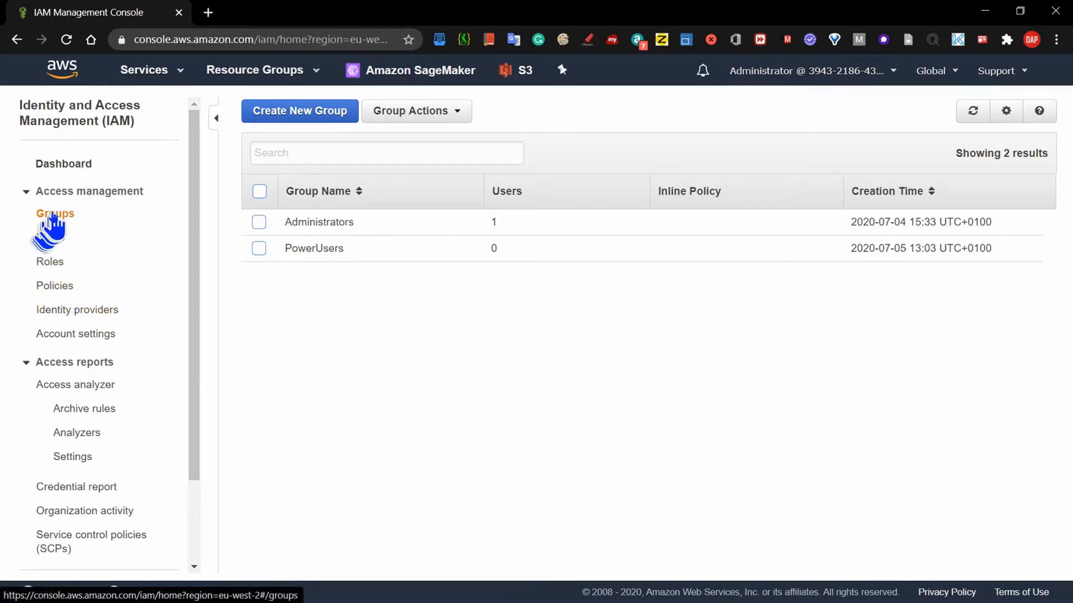
pyautogui.click(63, 239)
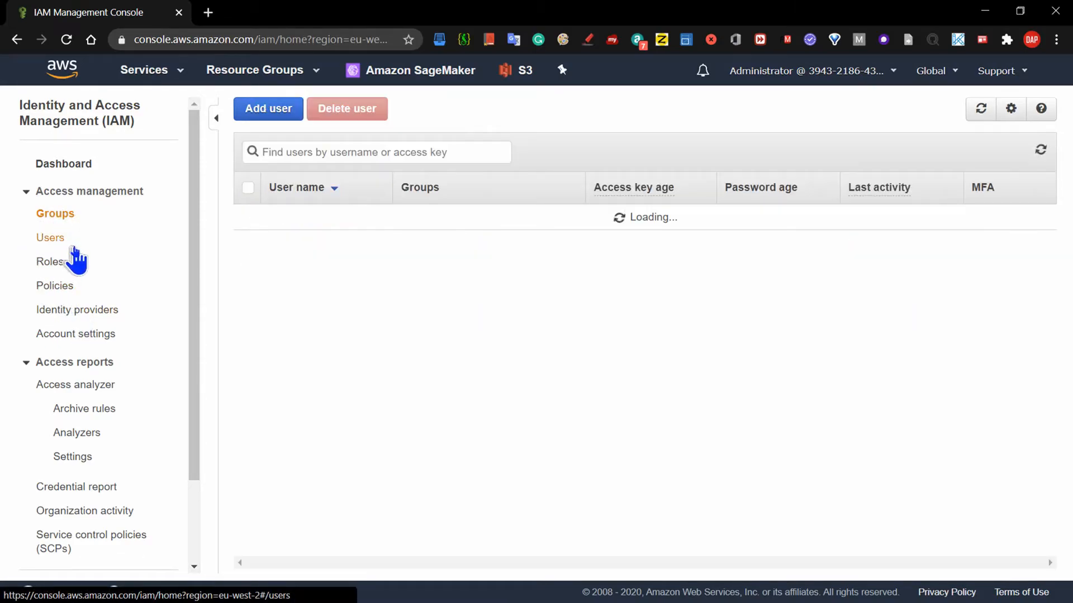
# Add two new users, entering each person's e-mail address as the user name.
pyautogui.click(257, 112)
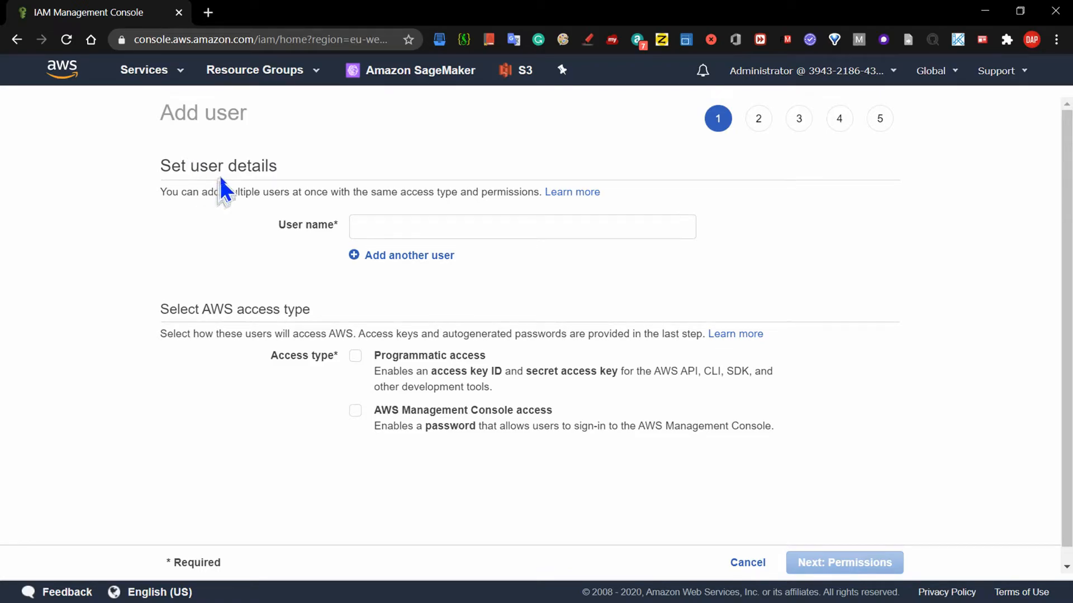
pyautogui.click(370, 230)
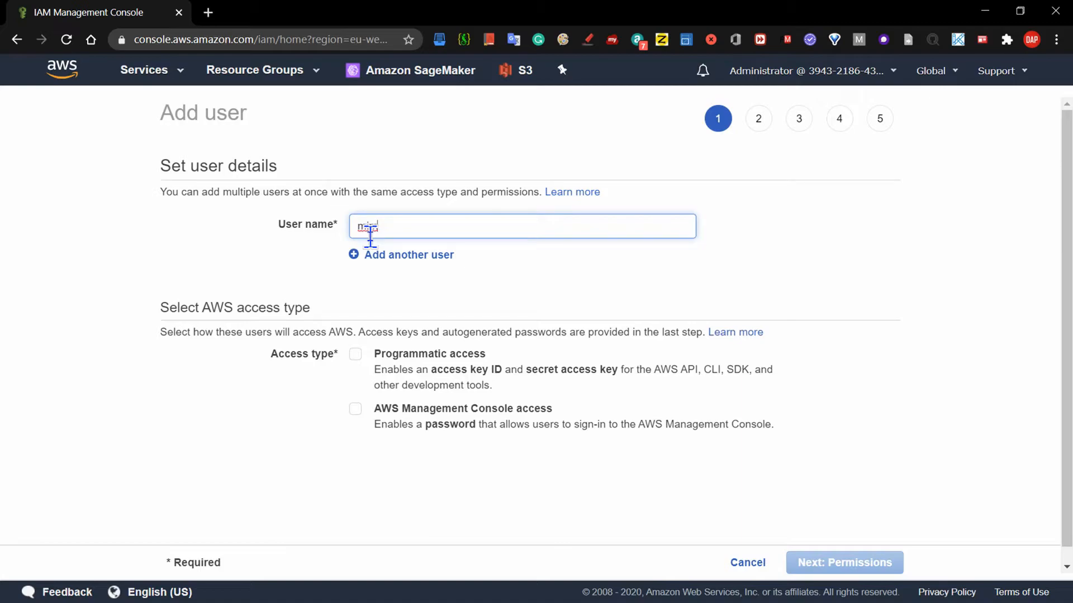
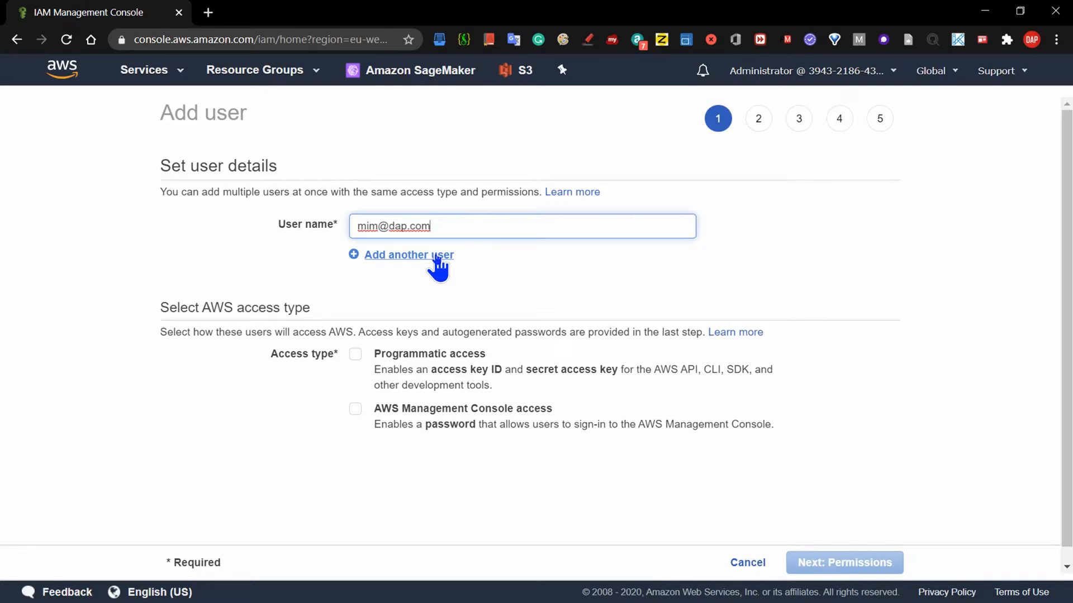
pyautogui.click(437, 258)
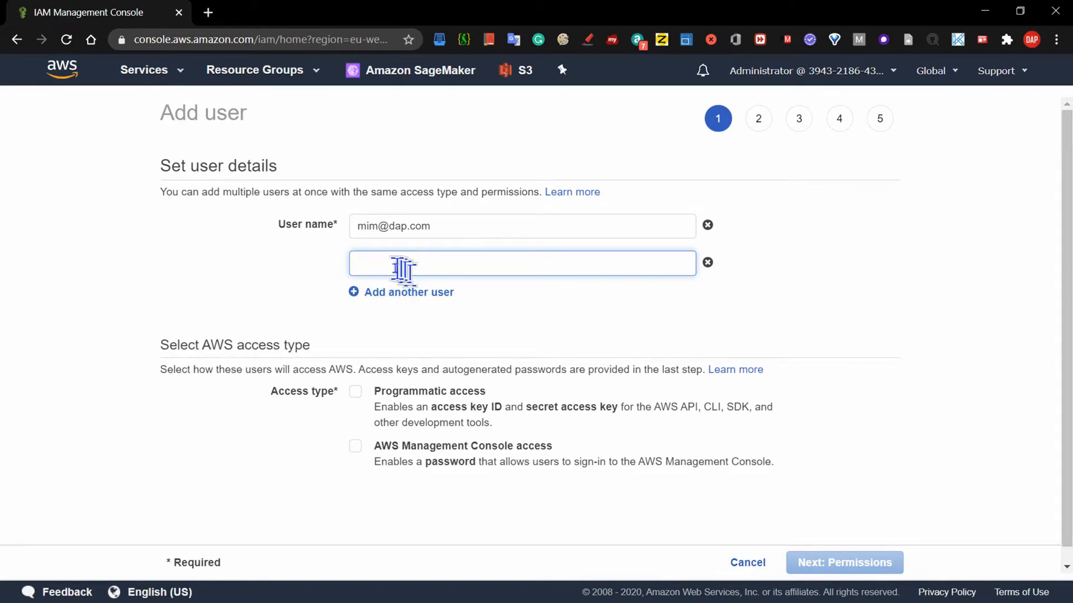
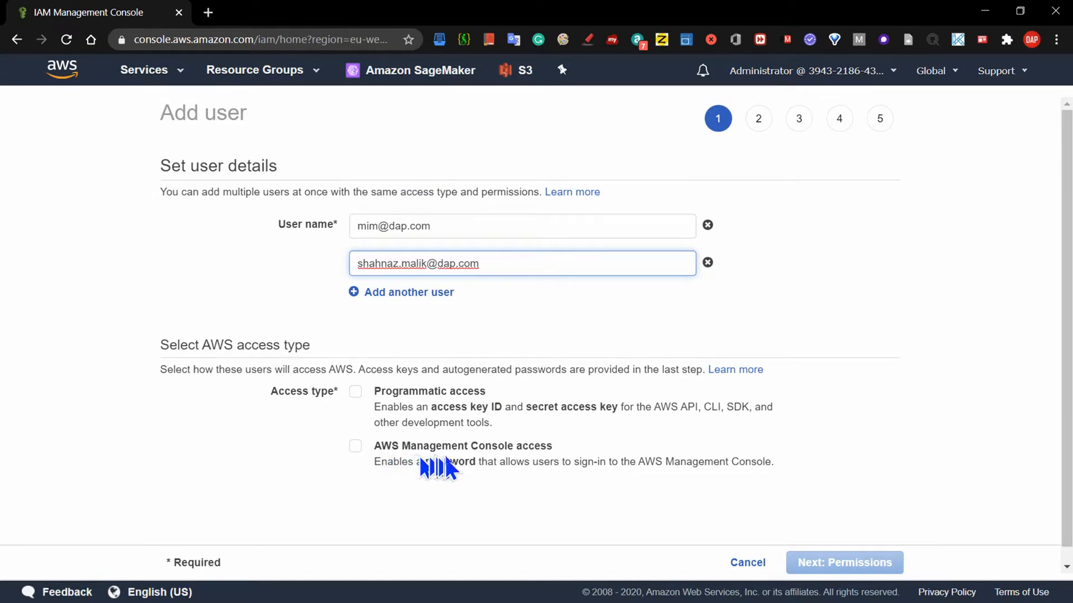
# Give both users AWS Management Console access without requiring a password reset, then proceed to Permissions.
pyautogui.click(356, 445)
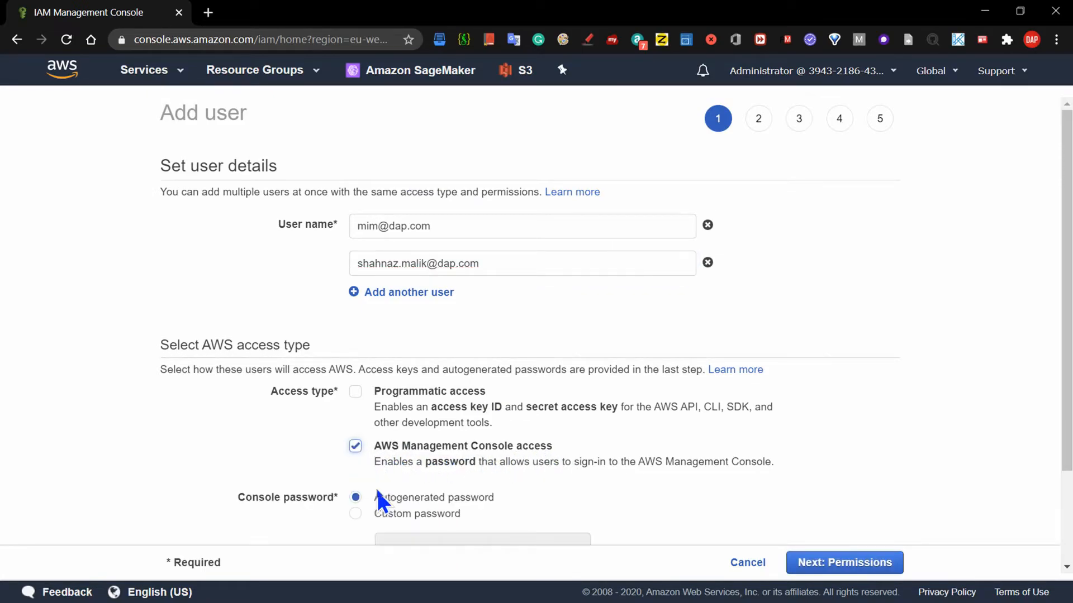
pyautogui.moveTo(1066, 228); pyautogui.dragTo(1070, 301)
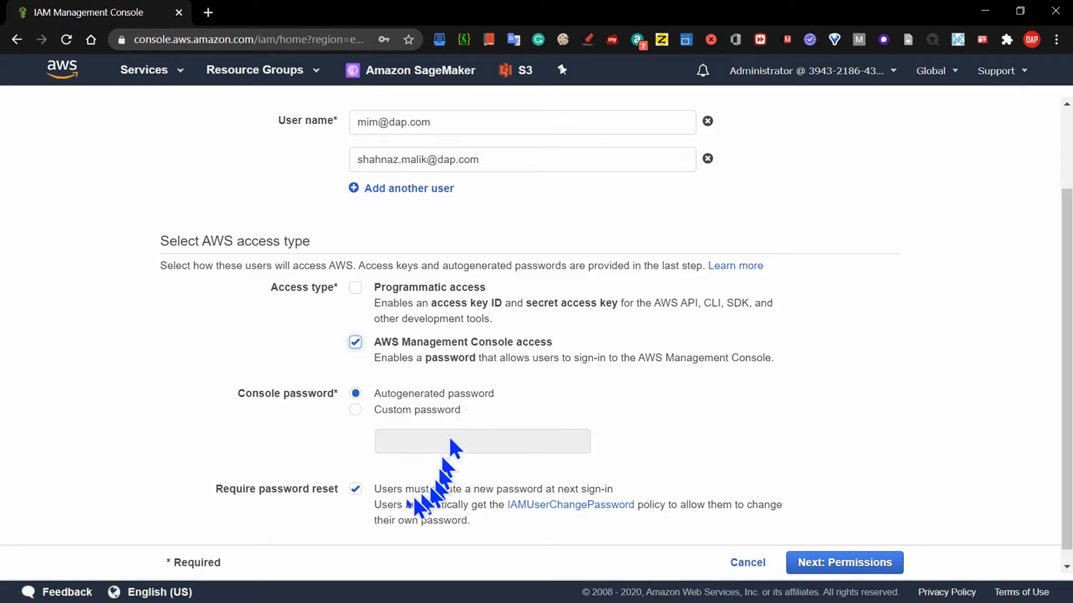
pyautogui.click(357, 492)
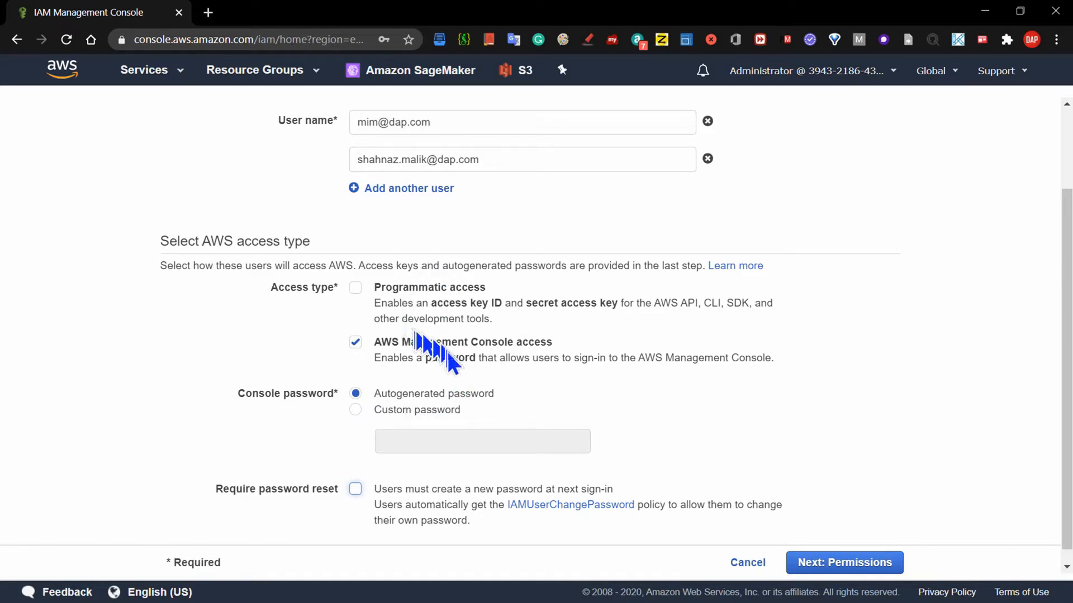
pyautogui.scroll(-1, 1064, 369)
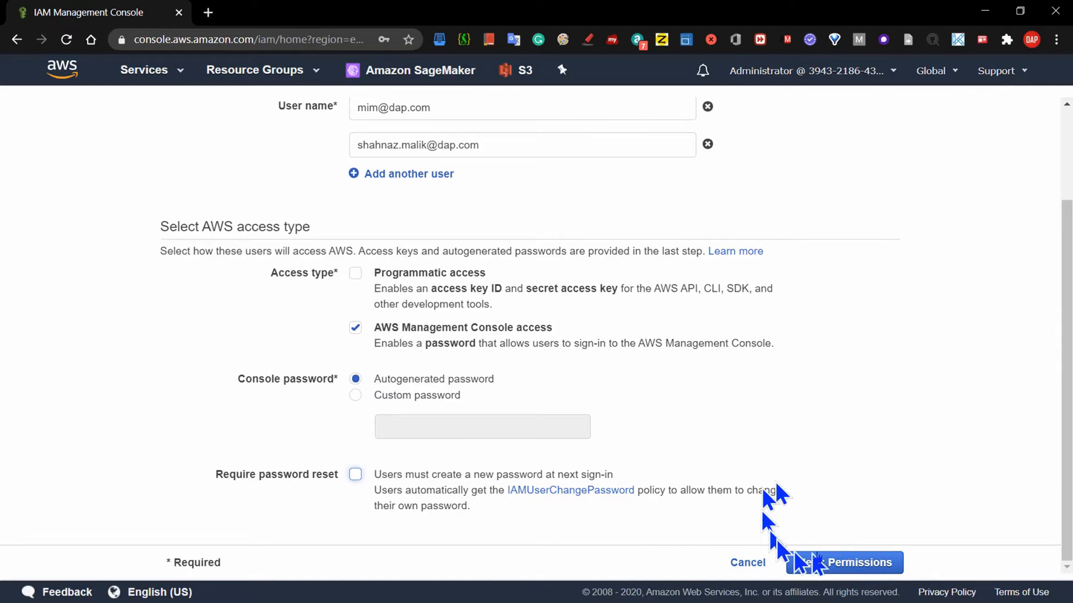
pyautogui.click(844, 564)
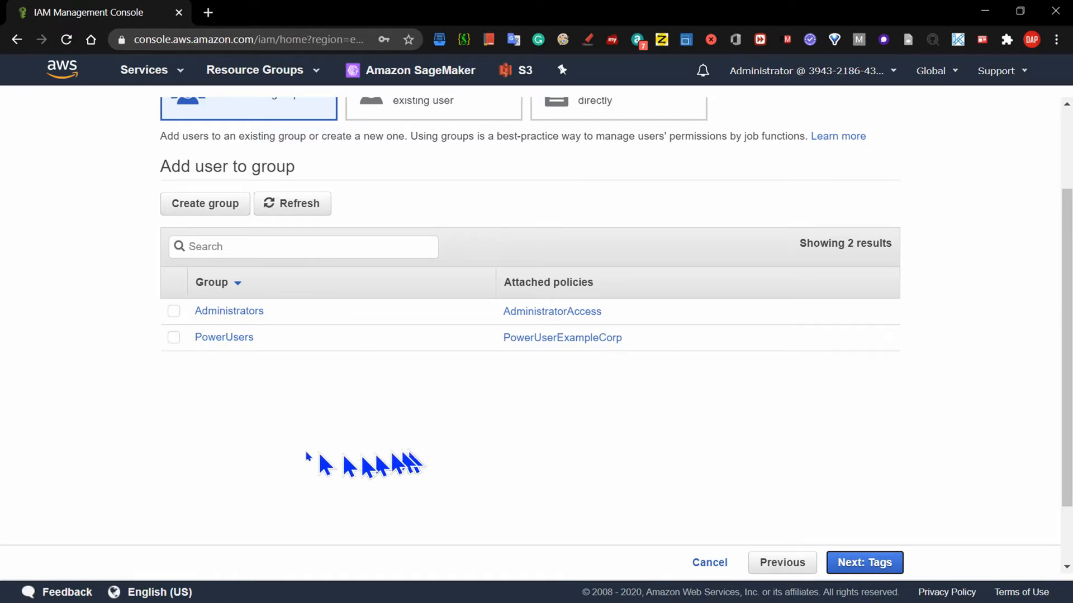
# Place the new users in the PowerUsers group and move on to tags.
pyautogui.click(174, 338)
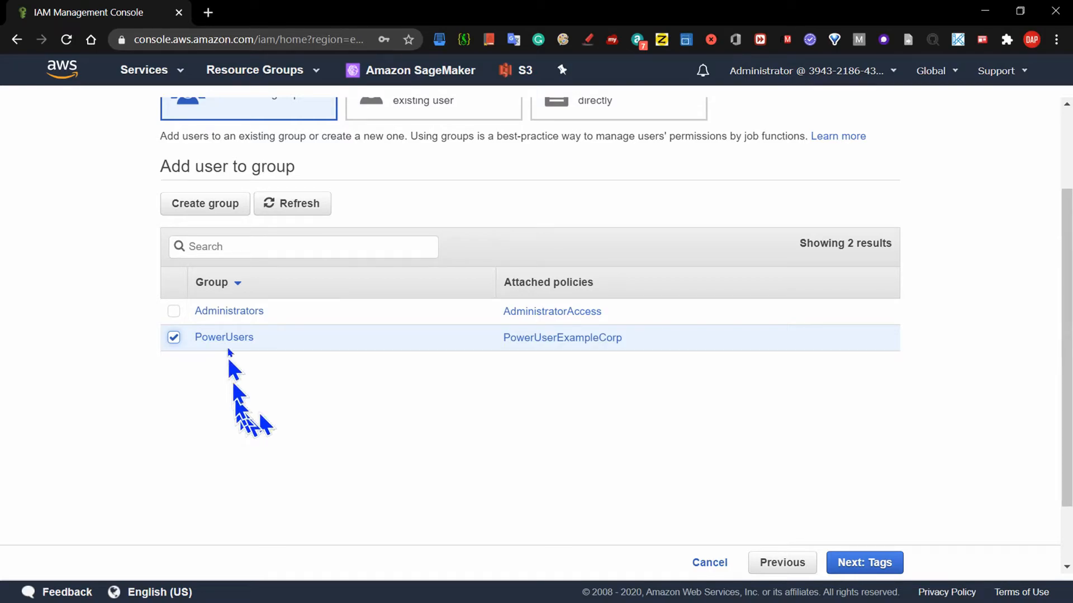
pyautogui.click(871, 564)
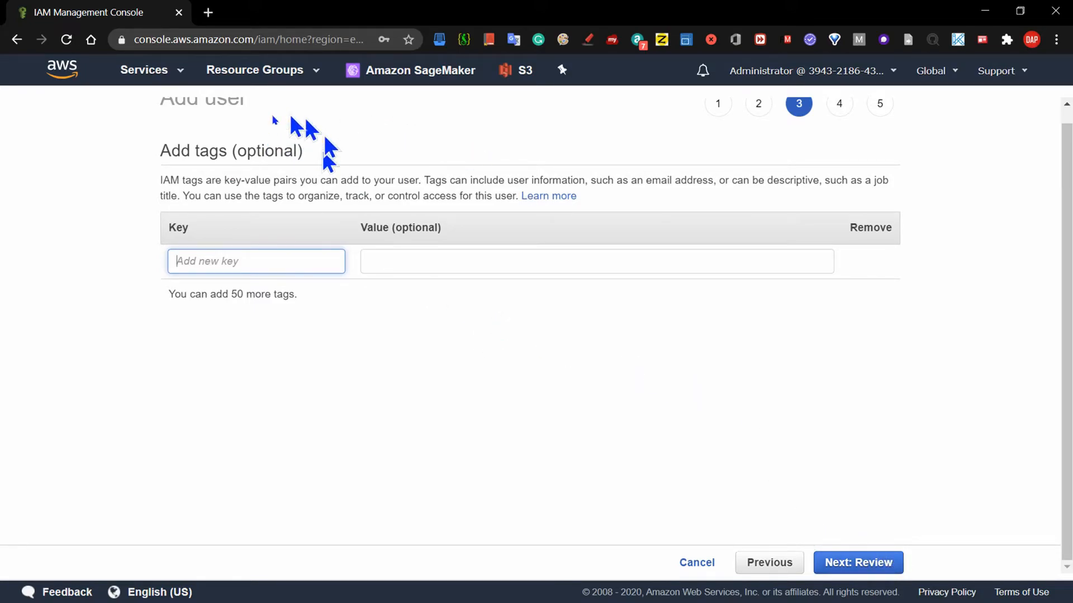
# Skip tags, check the review summary and create both users.
pyautogui.click(876, 569)
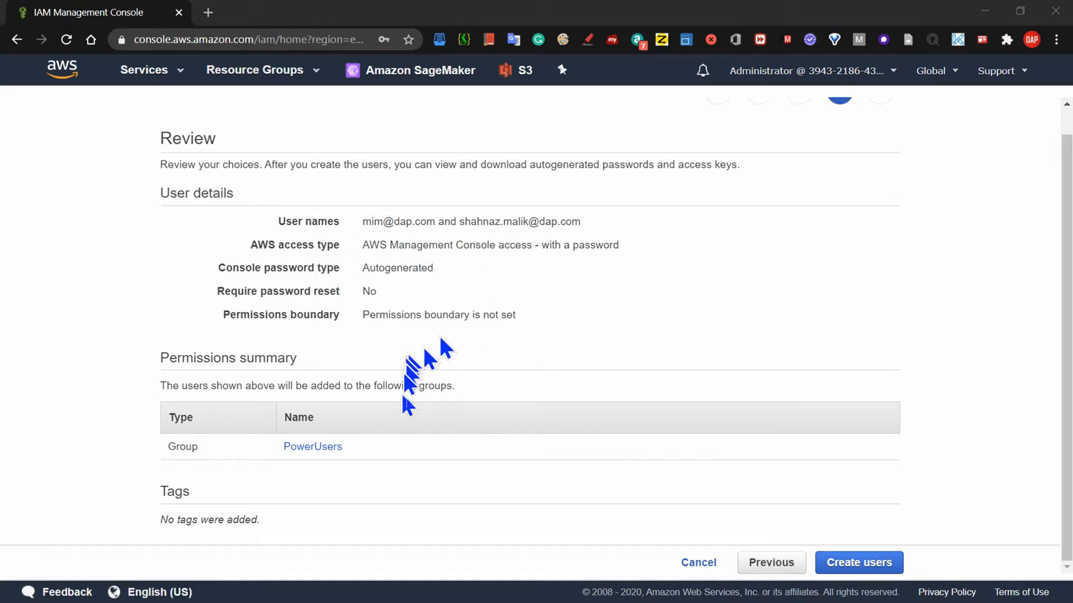
pyautogui.moveTo(1068, 282); pyautogui.dragTo(1067, 370)
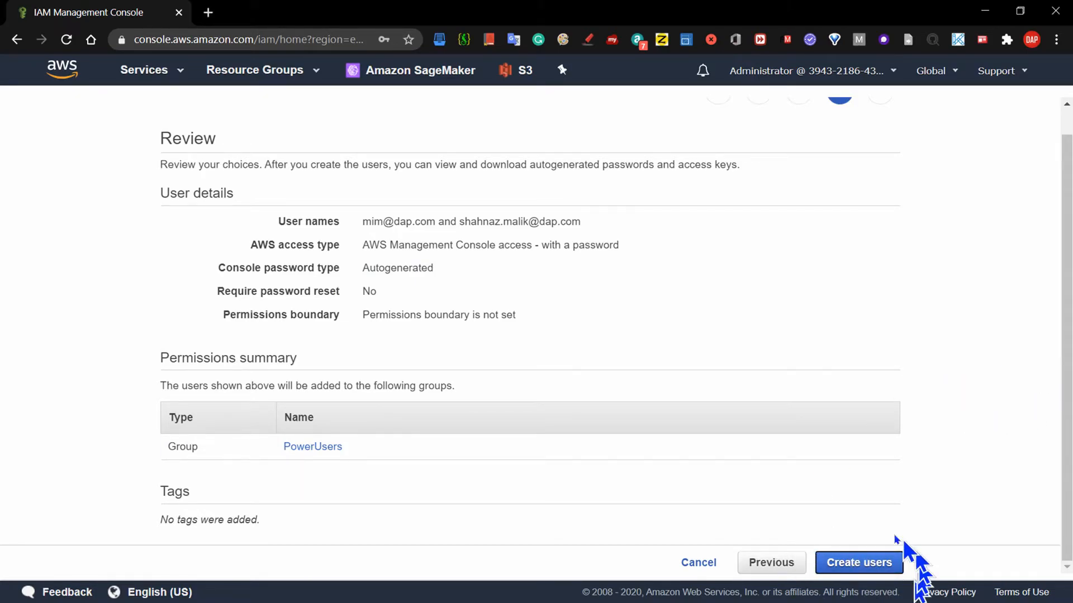
pyautogui.click(863, 565)
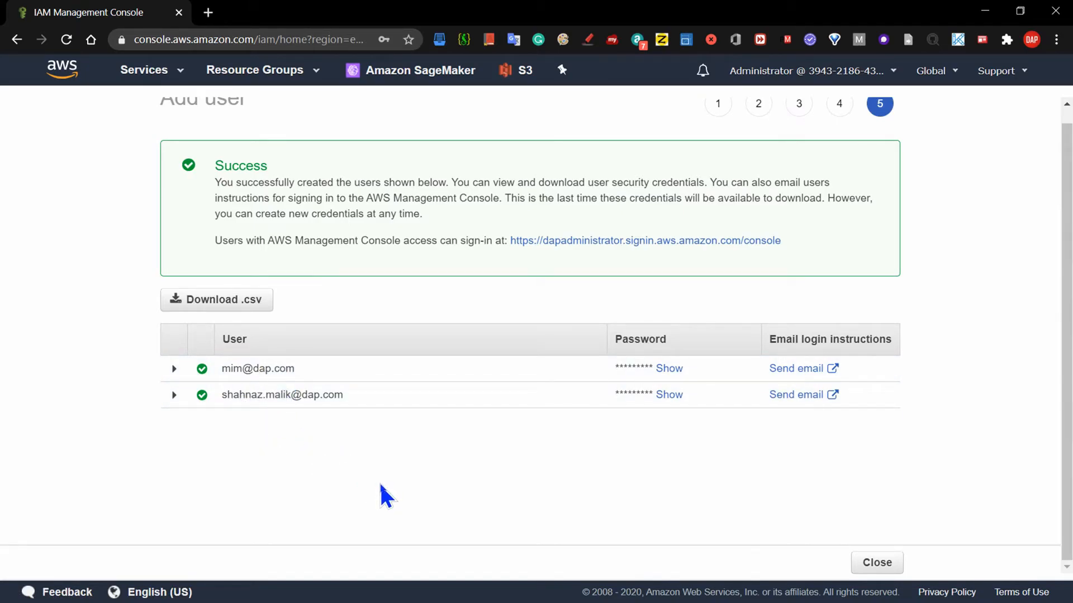
# Save the credentials as PowerUsers_user_credentials.csv in Downloads and close the wizard.
pyautogui.click(230, 301)
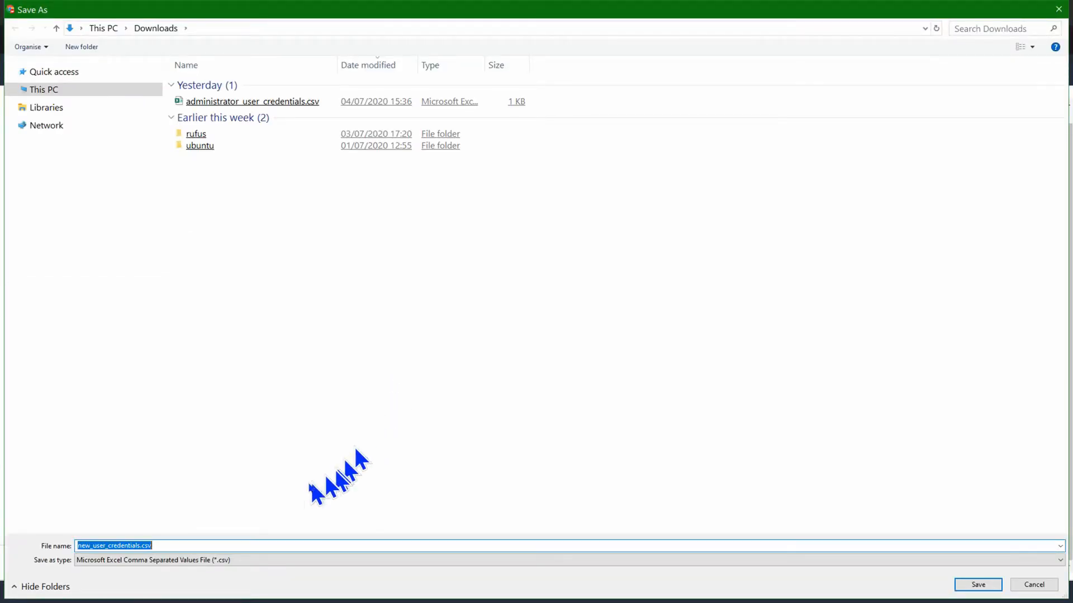
pyautogui.click(79, 550)
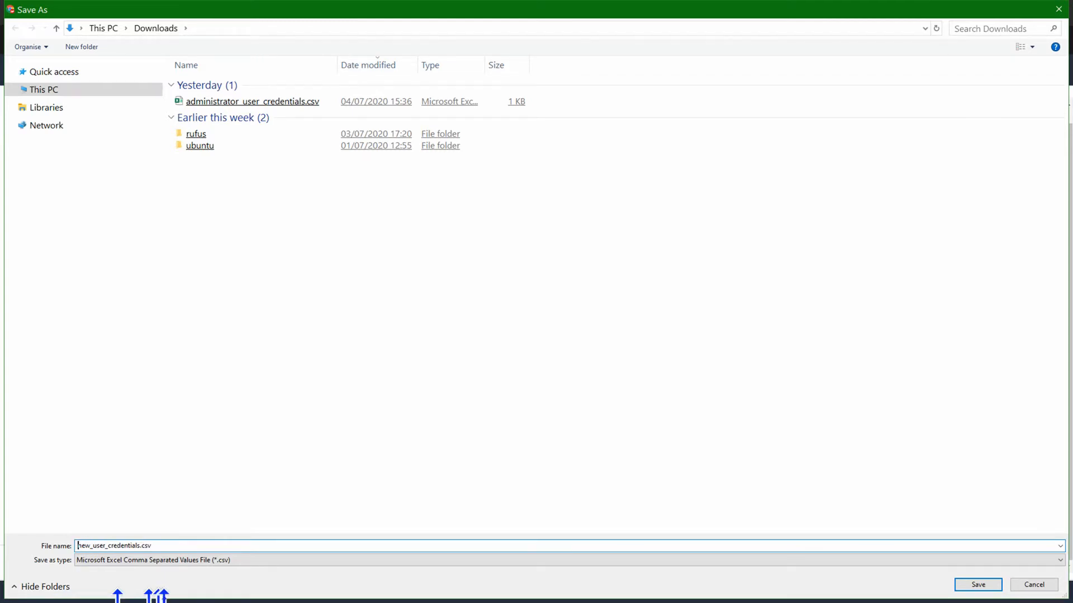
pyautogui.write('P')
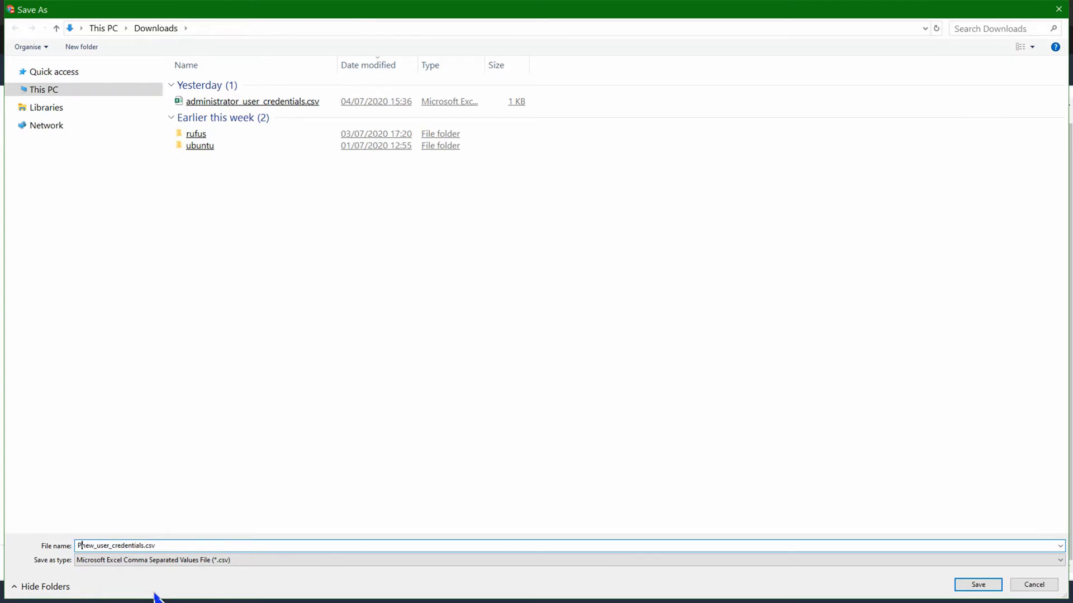
pyautogui.write('owerU')
pyautogui.press('Delete')
pyautogui.press('Delete')
pyautogui.press('Delete')
pyautogui.write('sers')
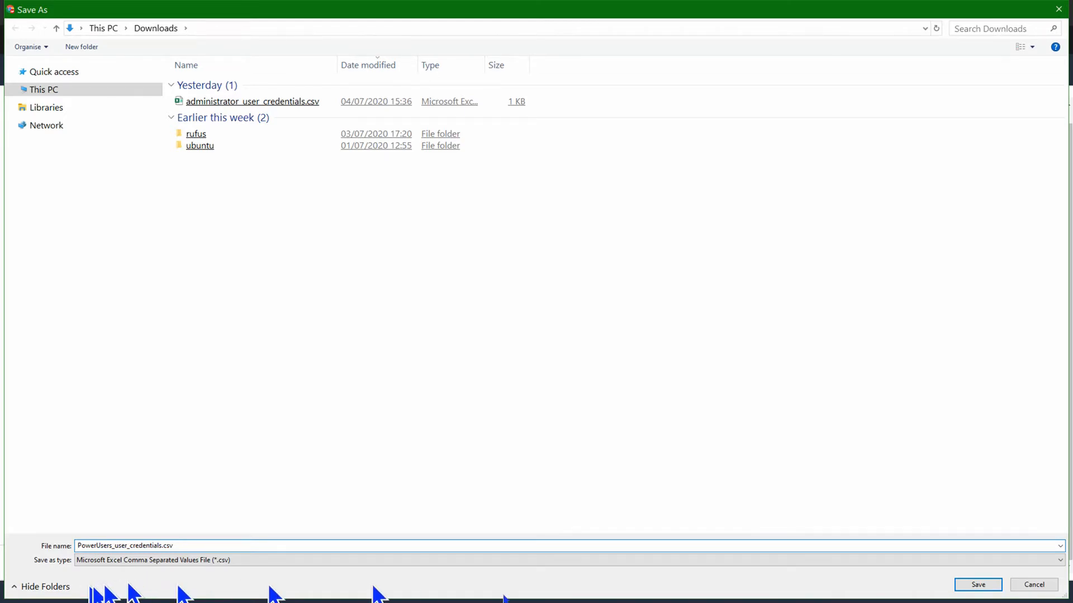
pyautogui.click(976, 584)
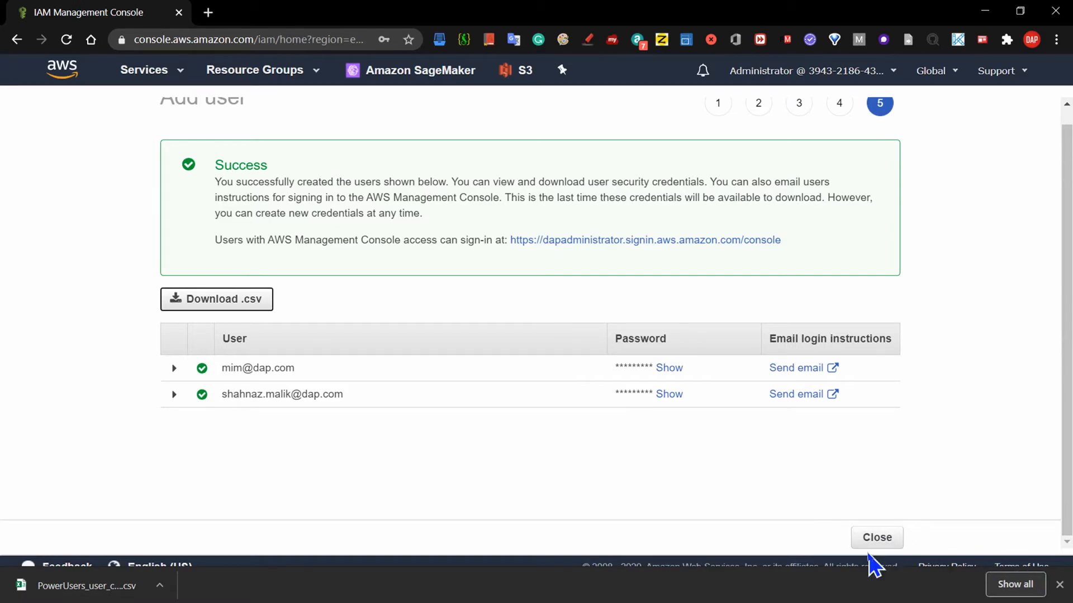
pyautogui.click(877, 540)
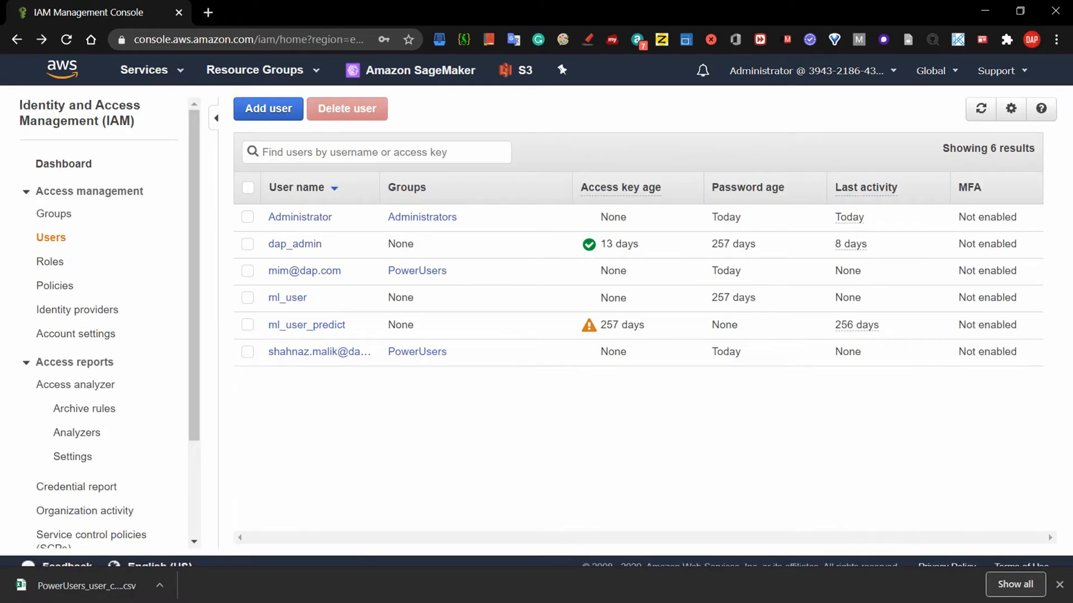